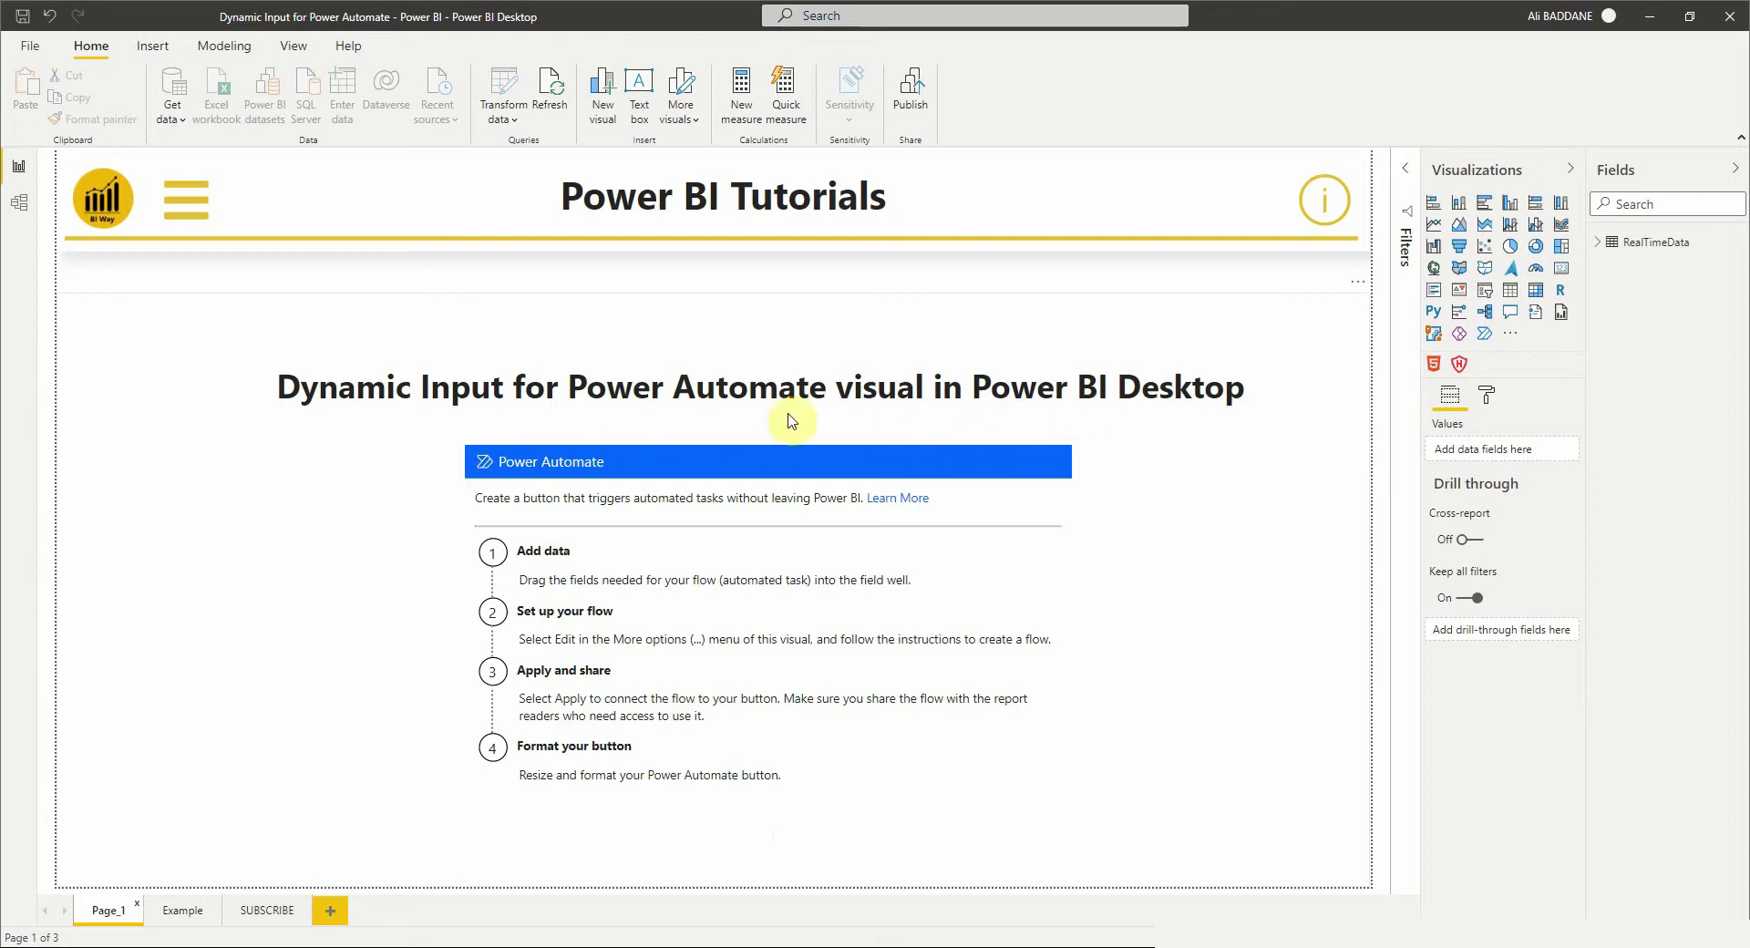
- Go to the Example page showing the Get Latest tweets button and tweet table
{"action": "left_click", "coordinate": [165, 908]}
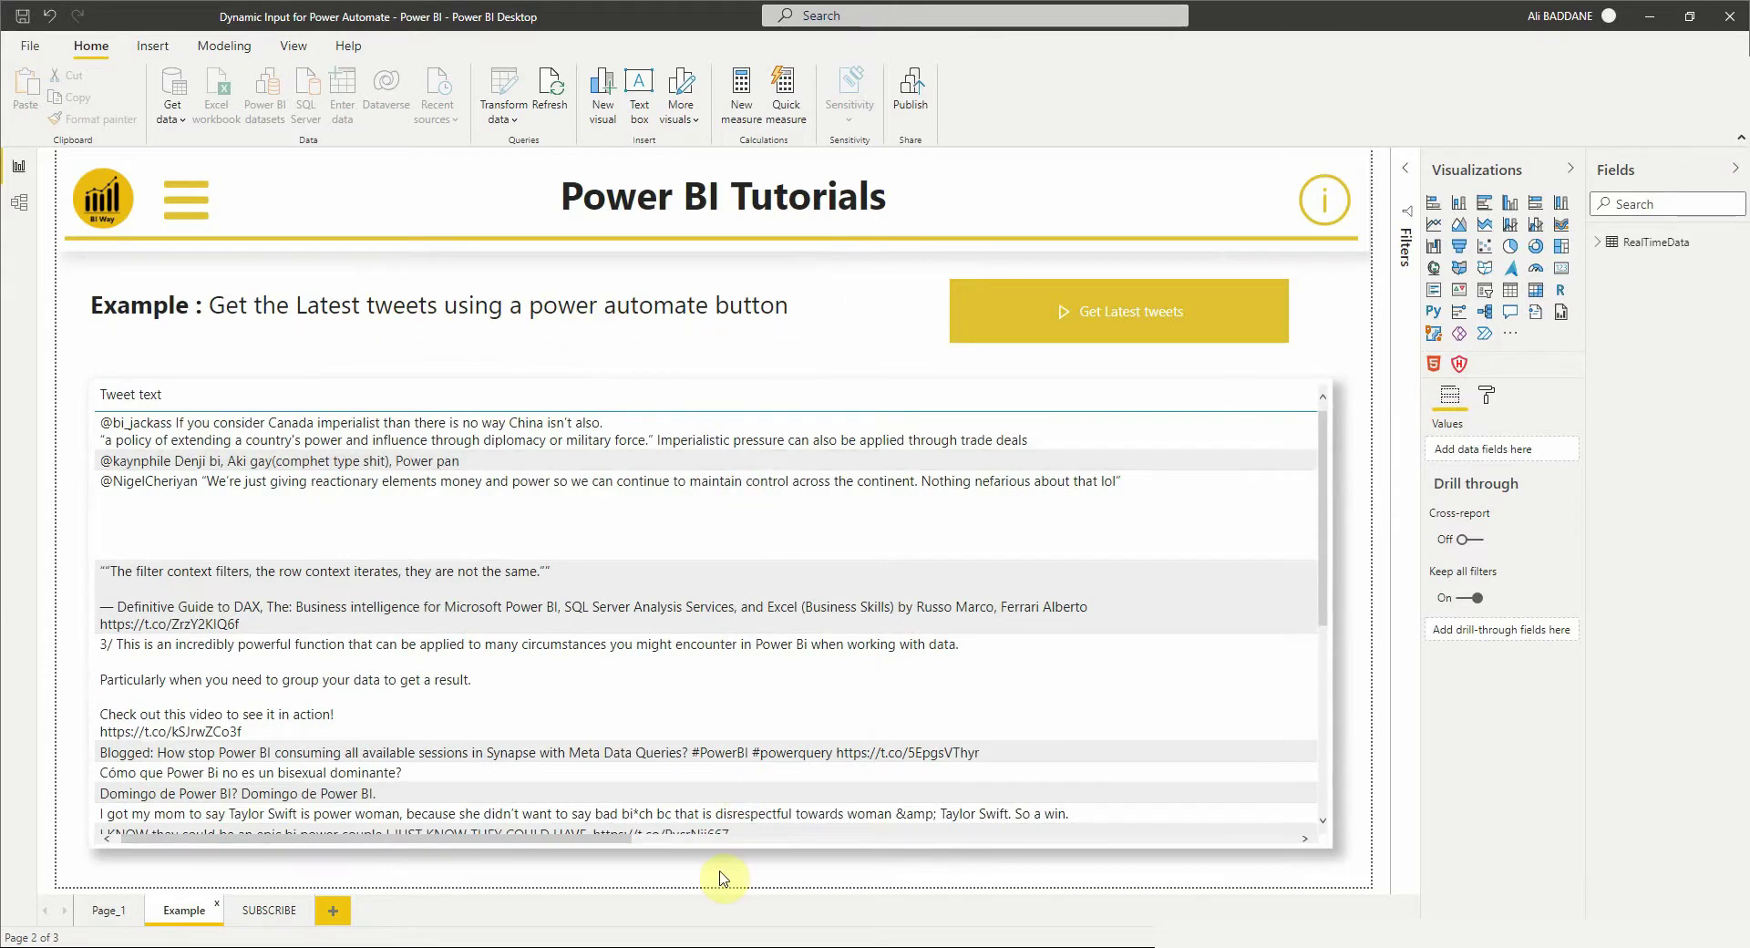
- Narrow the tweet table from its left edge to make room beside it
{"action": "left_click", "coordinate": [689, 868]}
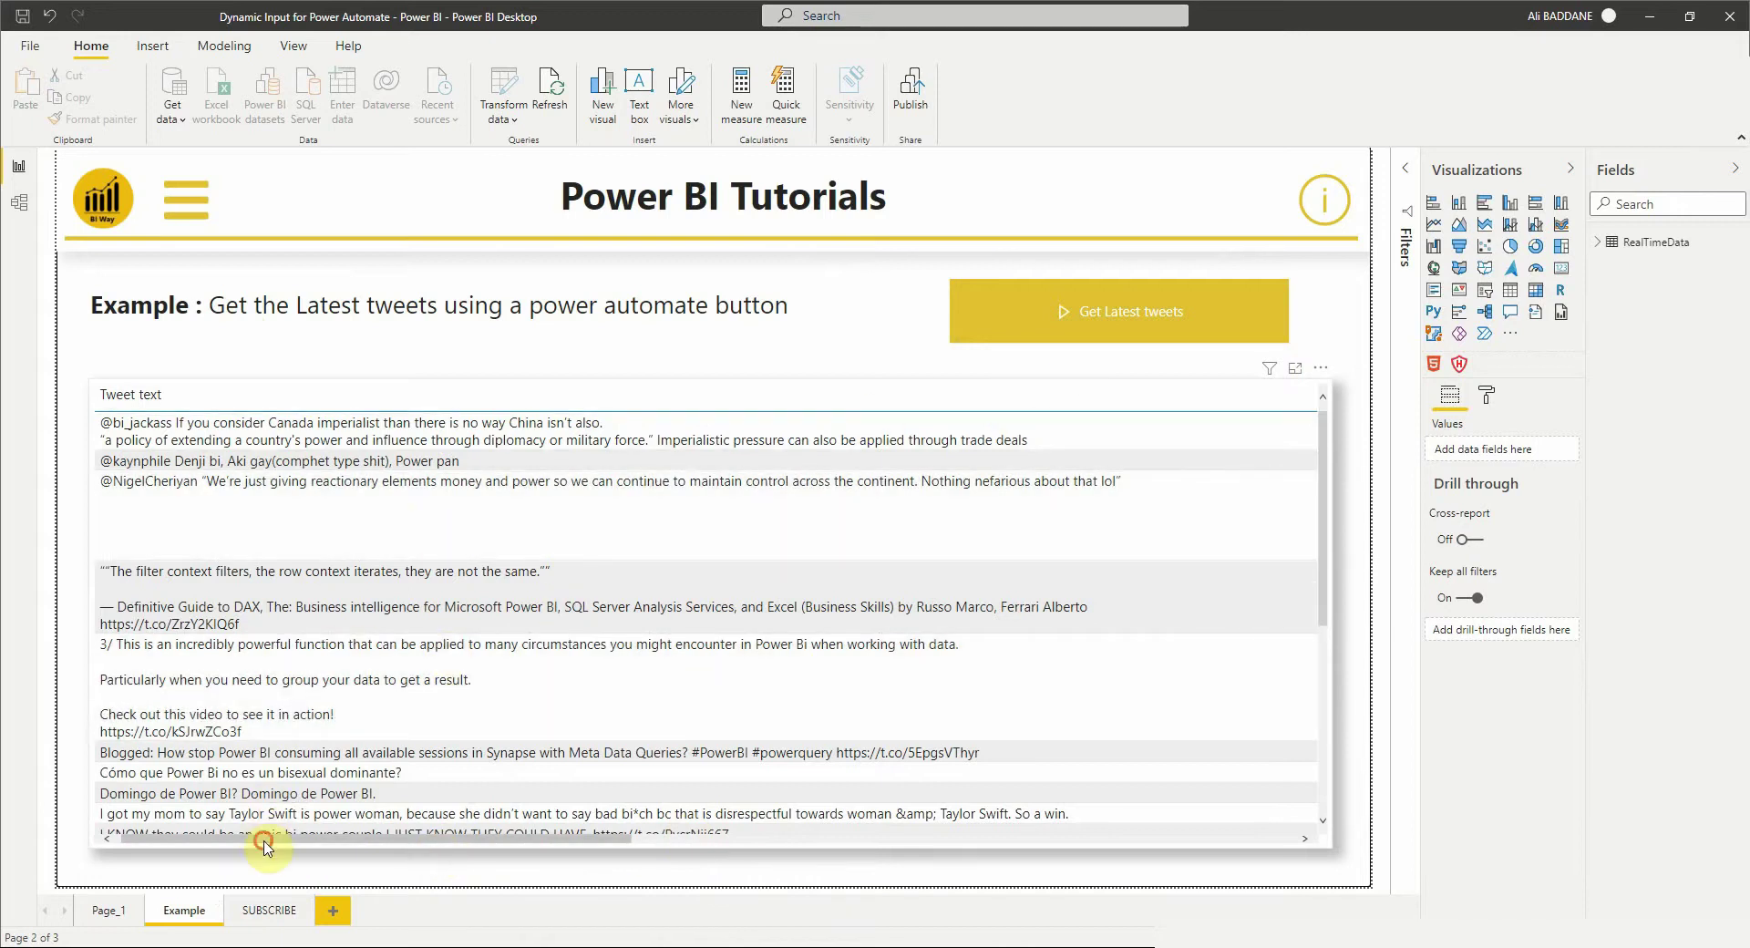
{"action": "left_click", "coordinate": [265, 846]}
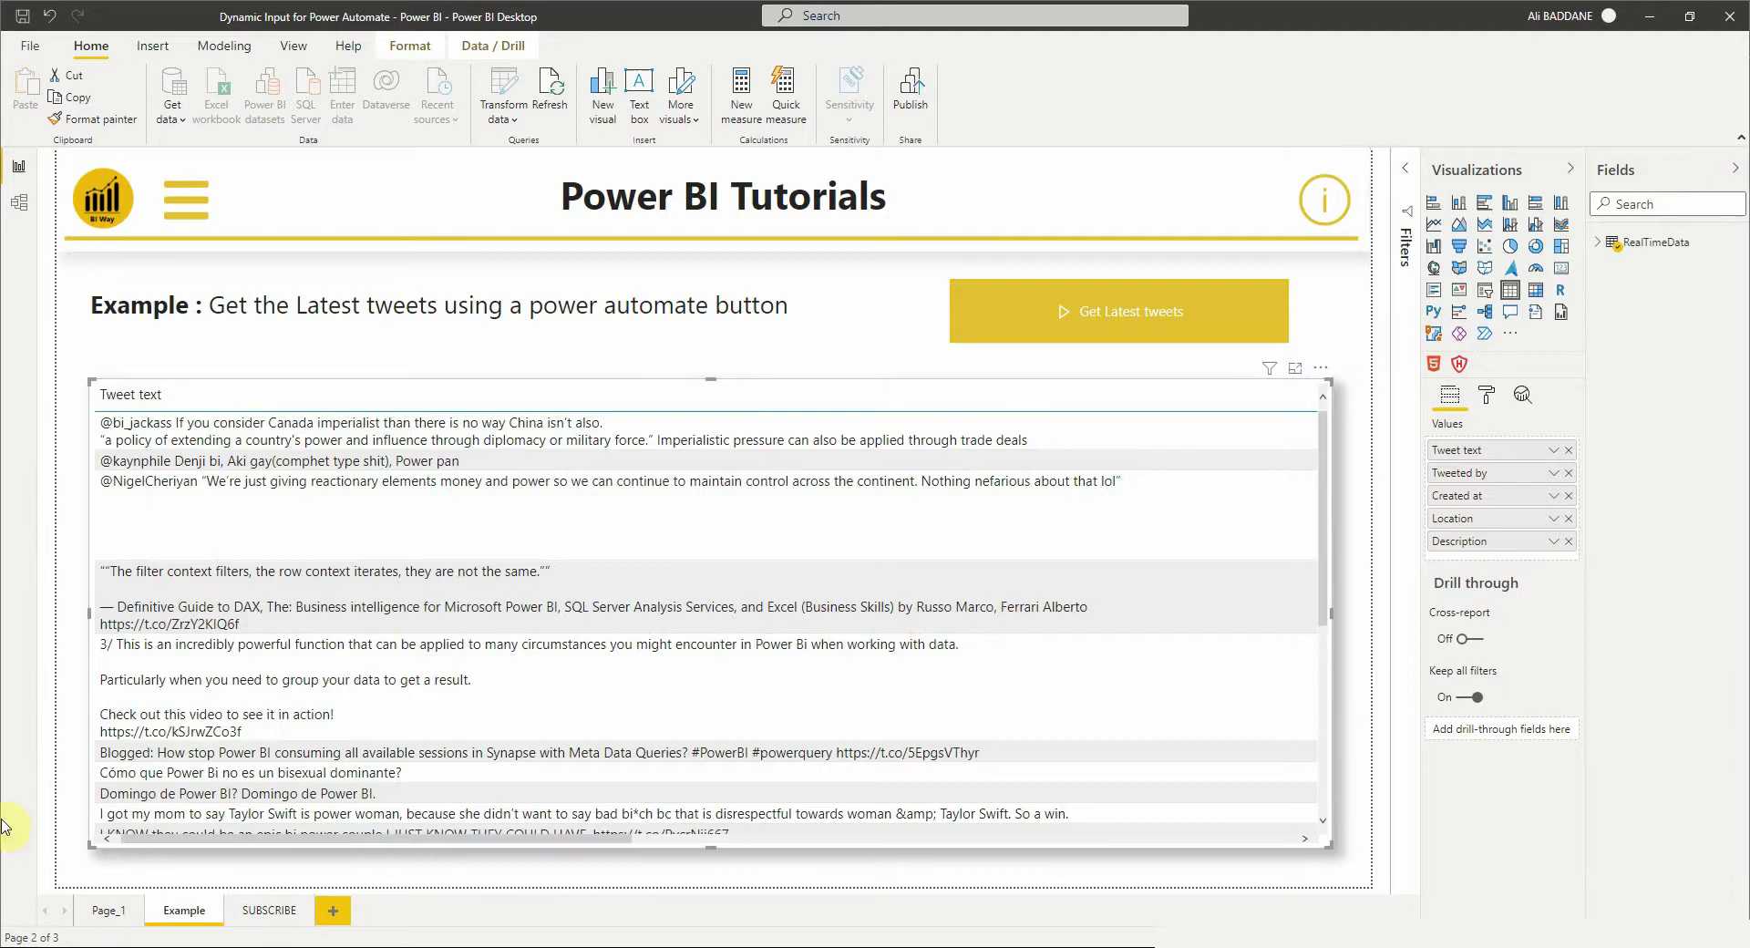
{"action": "left_click_drag", "start_coordinate": [88, 612], "coordinate": [321, 601]}
{"action": "left_click", "coordinate": [176, 548]}
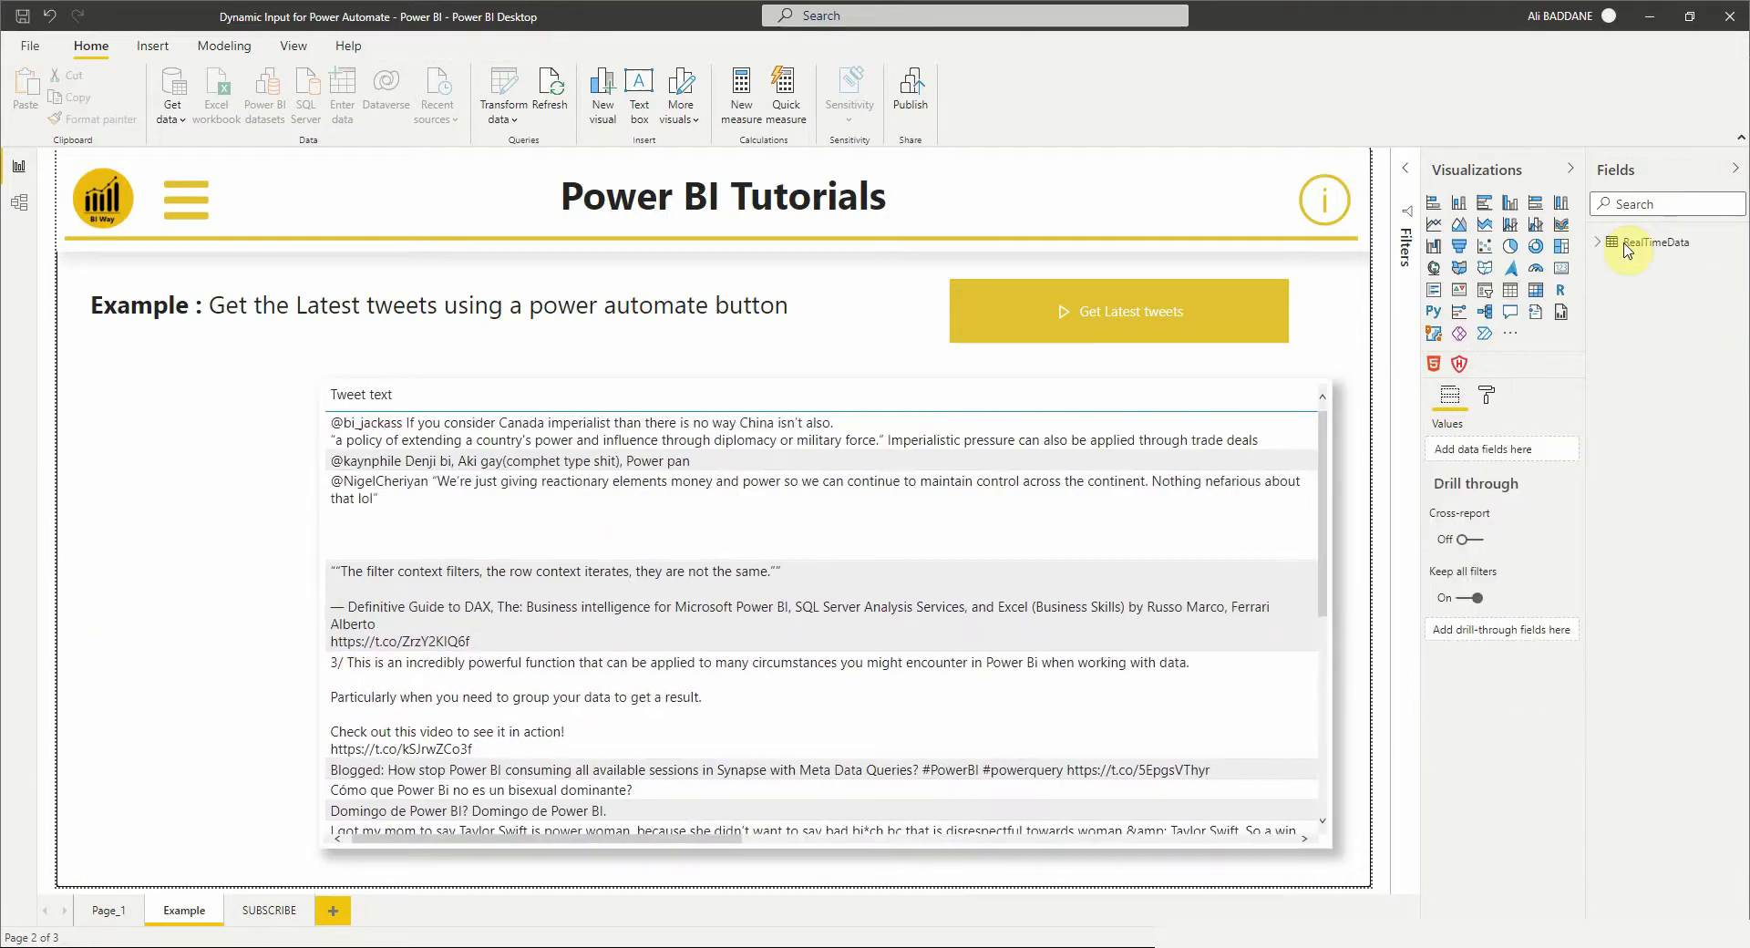
- Add a Tweeted by slicer from RealTimeData, placed tall at the table's left
{"action": "left_click", "coordinate": [1485, 290]}
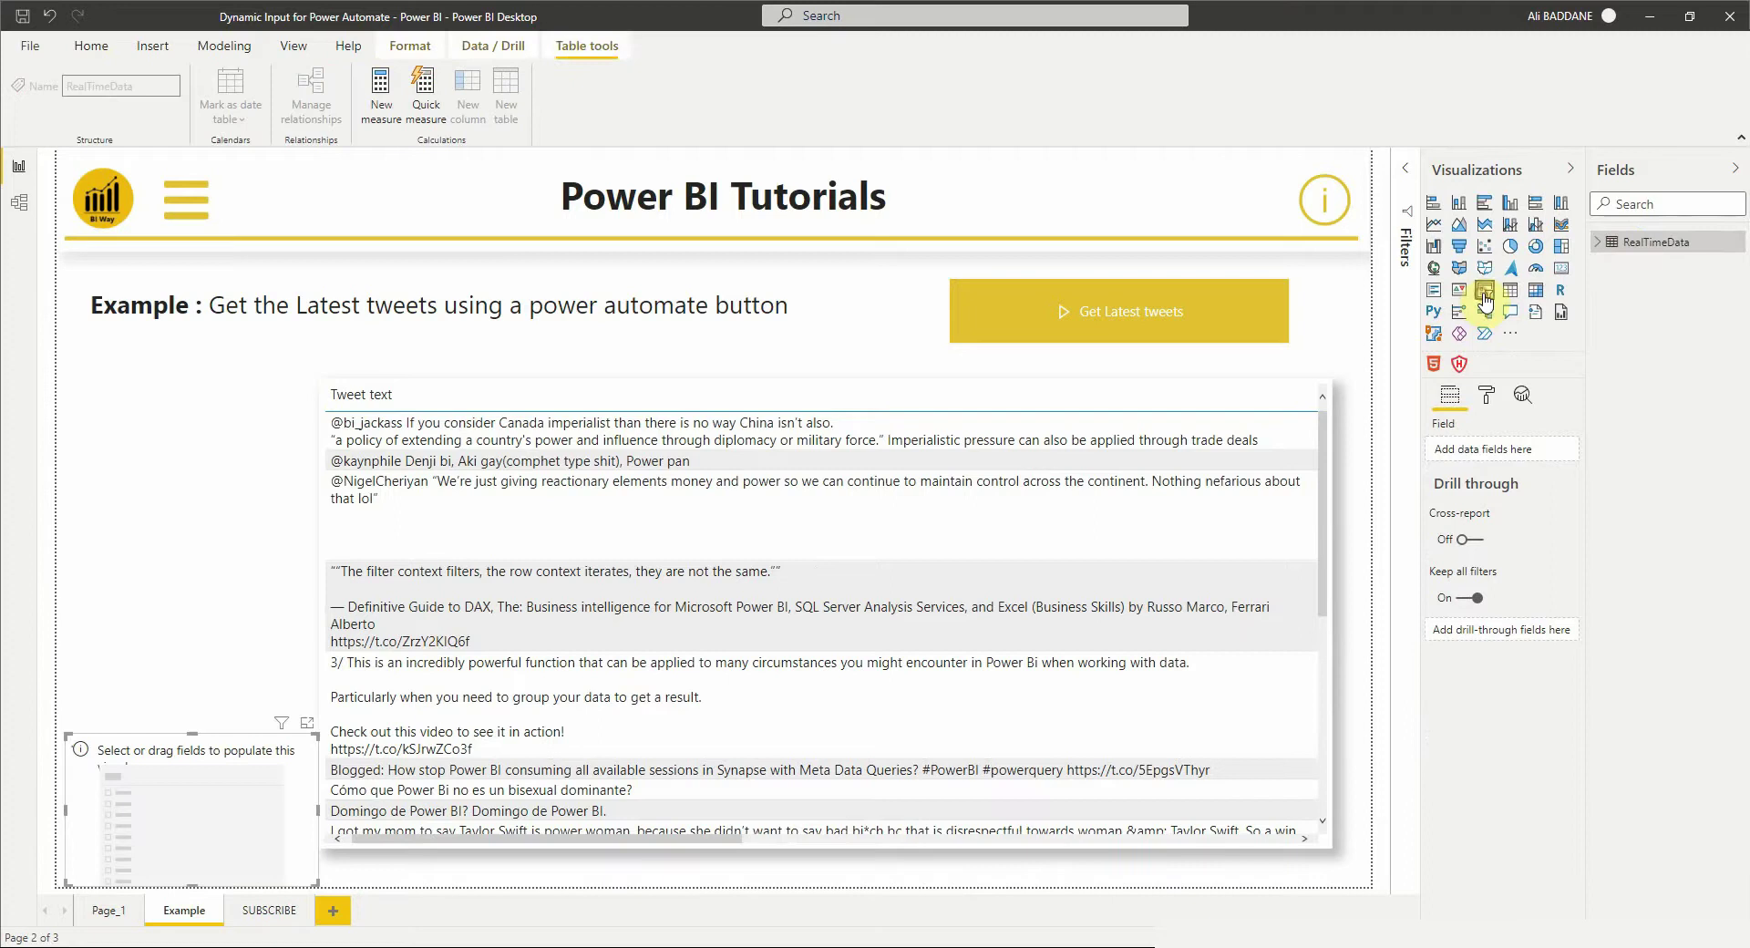
{"action": "left_click", "coordinate": [1611, 244]}
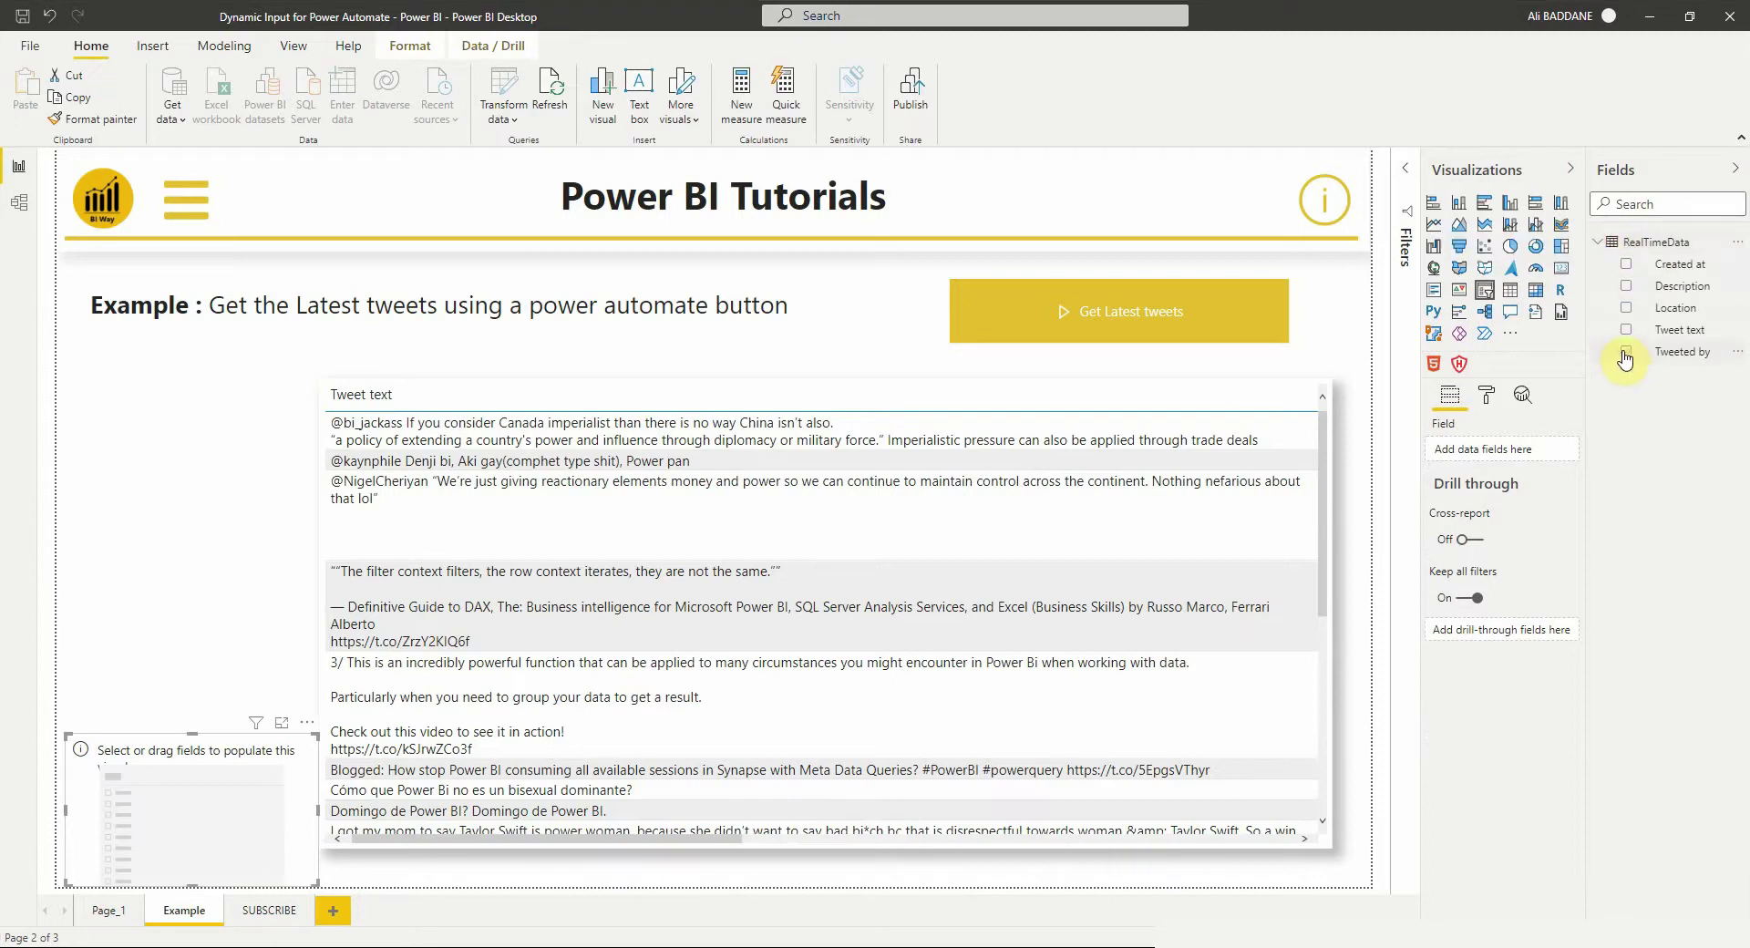
{"action": "left_click", "coordinate": [1627, 353]}
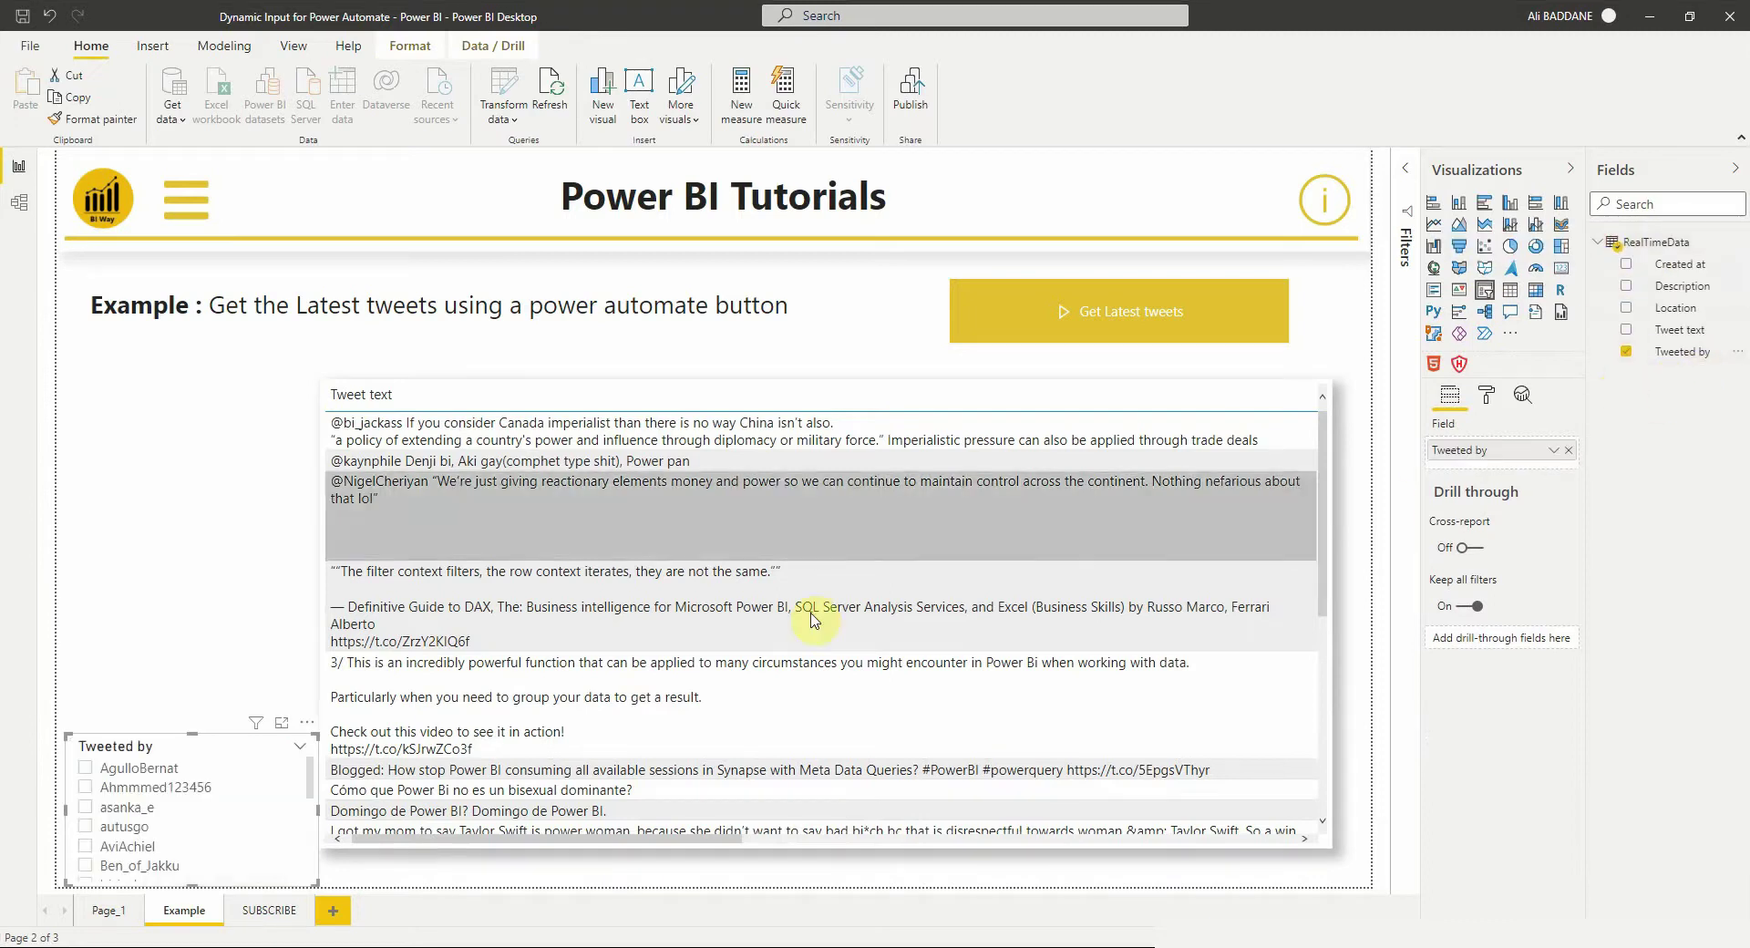
{"action": "left_click_drag", "start_coordinate": [302, 734], "coordinate": [283, 384]}
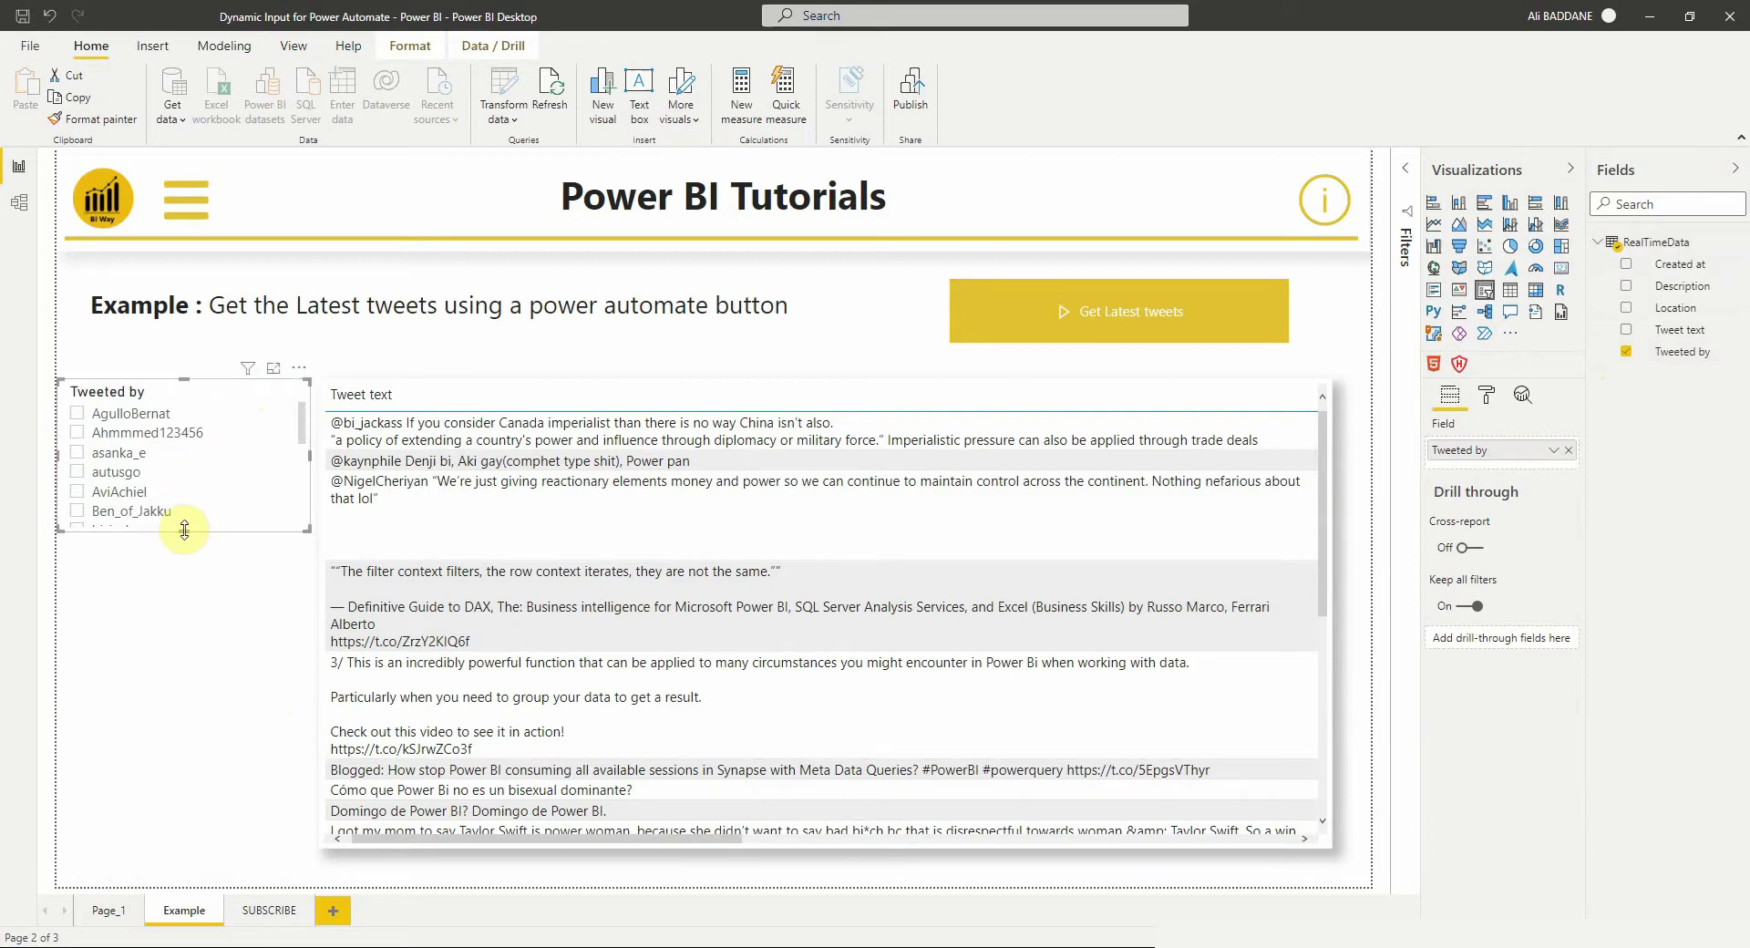
{"action": "left_click_drag", "start_coordinate": [182, 531], "coordinate": [160, 779]}
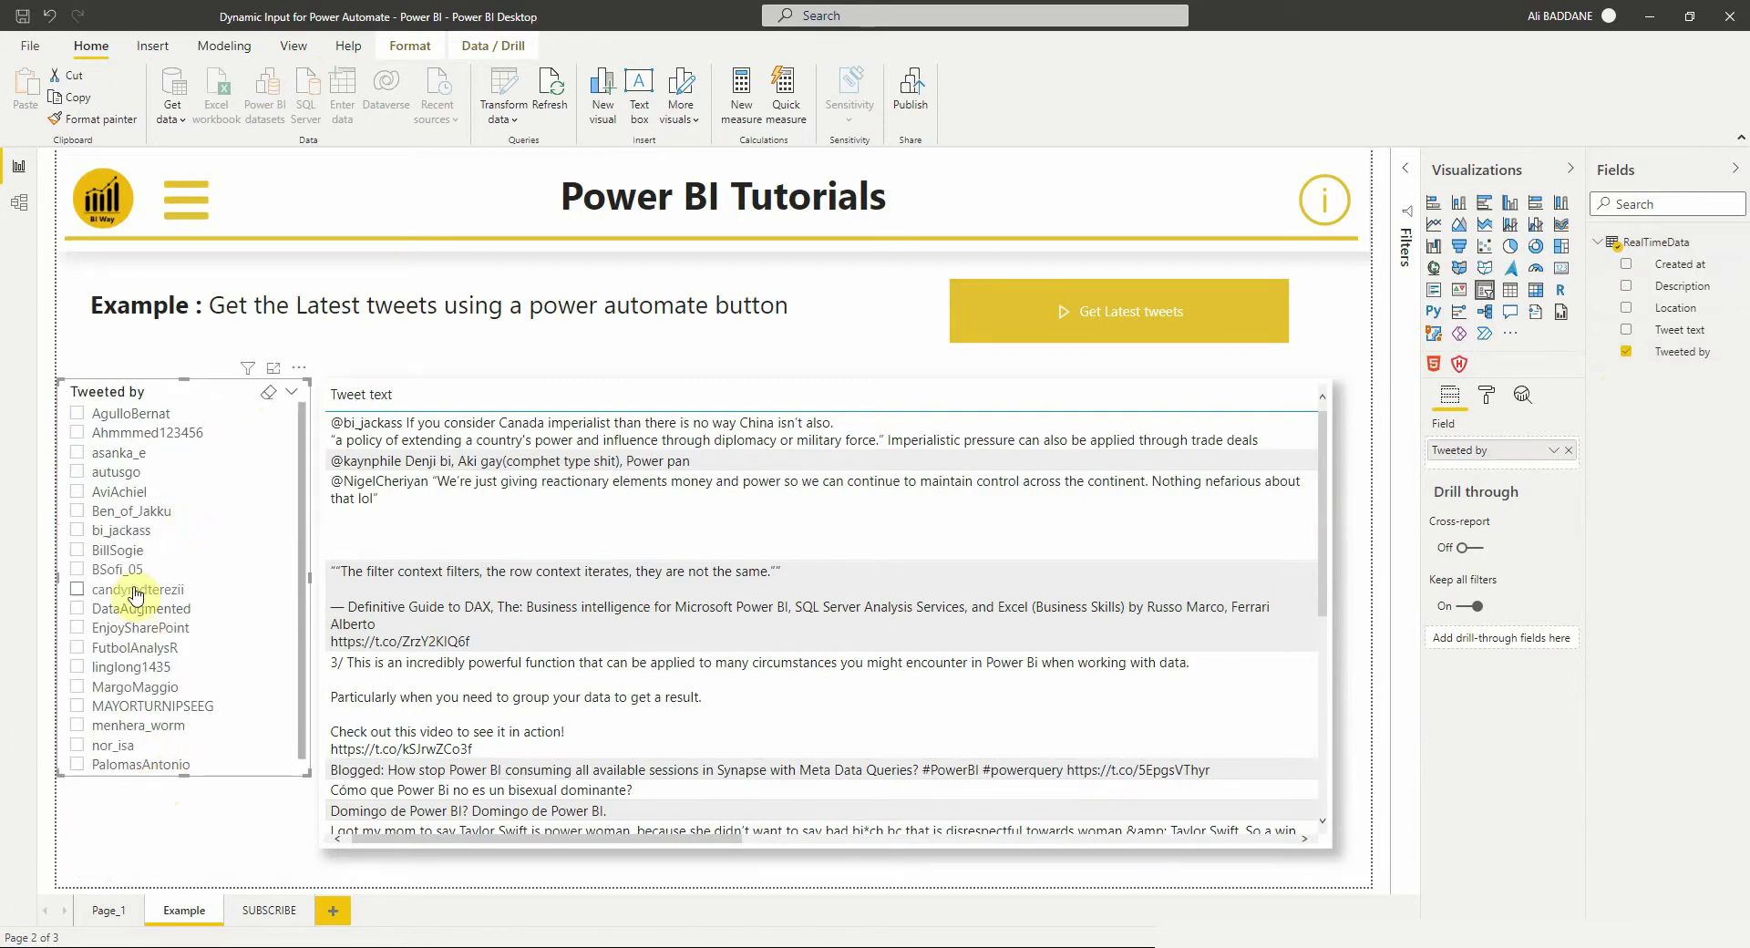
- Check three users in the Tweeted by slicer to filter the tweet table
{"action": "left_click", "coordinate": [123, 481]}
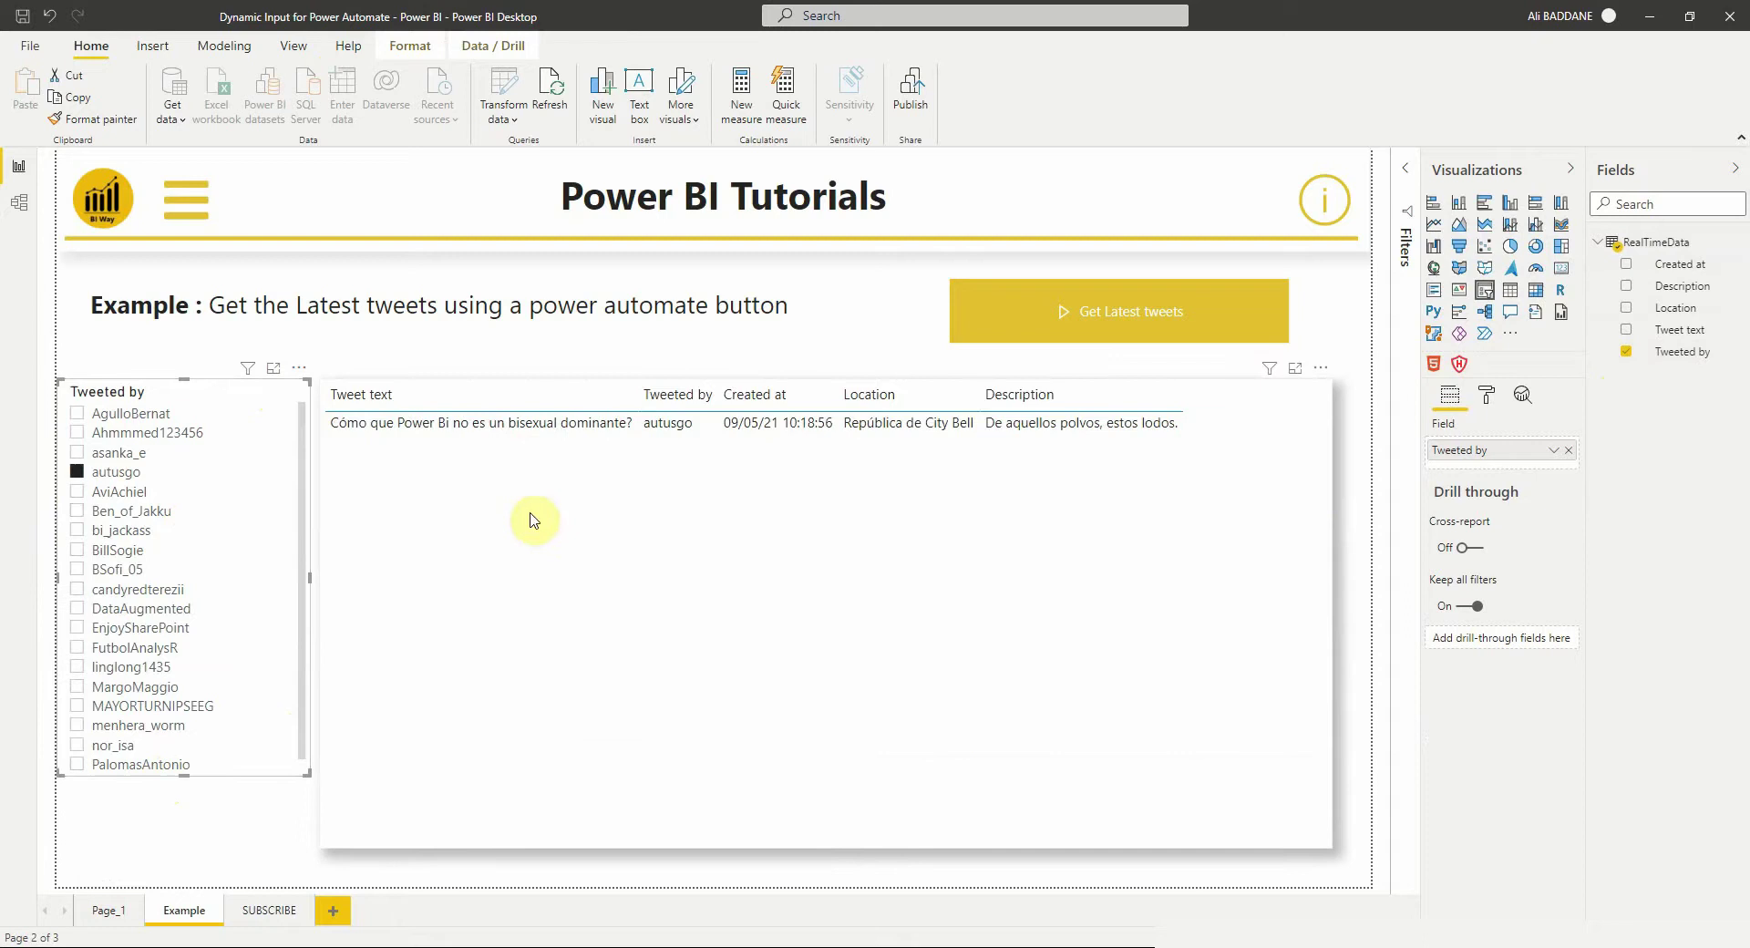
{"action": "left_click", "coordinate": [91, 459]}
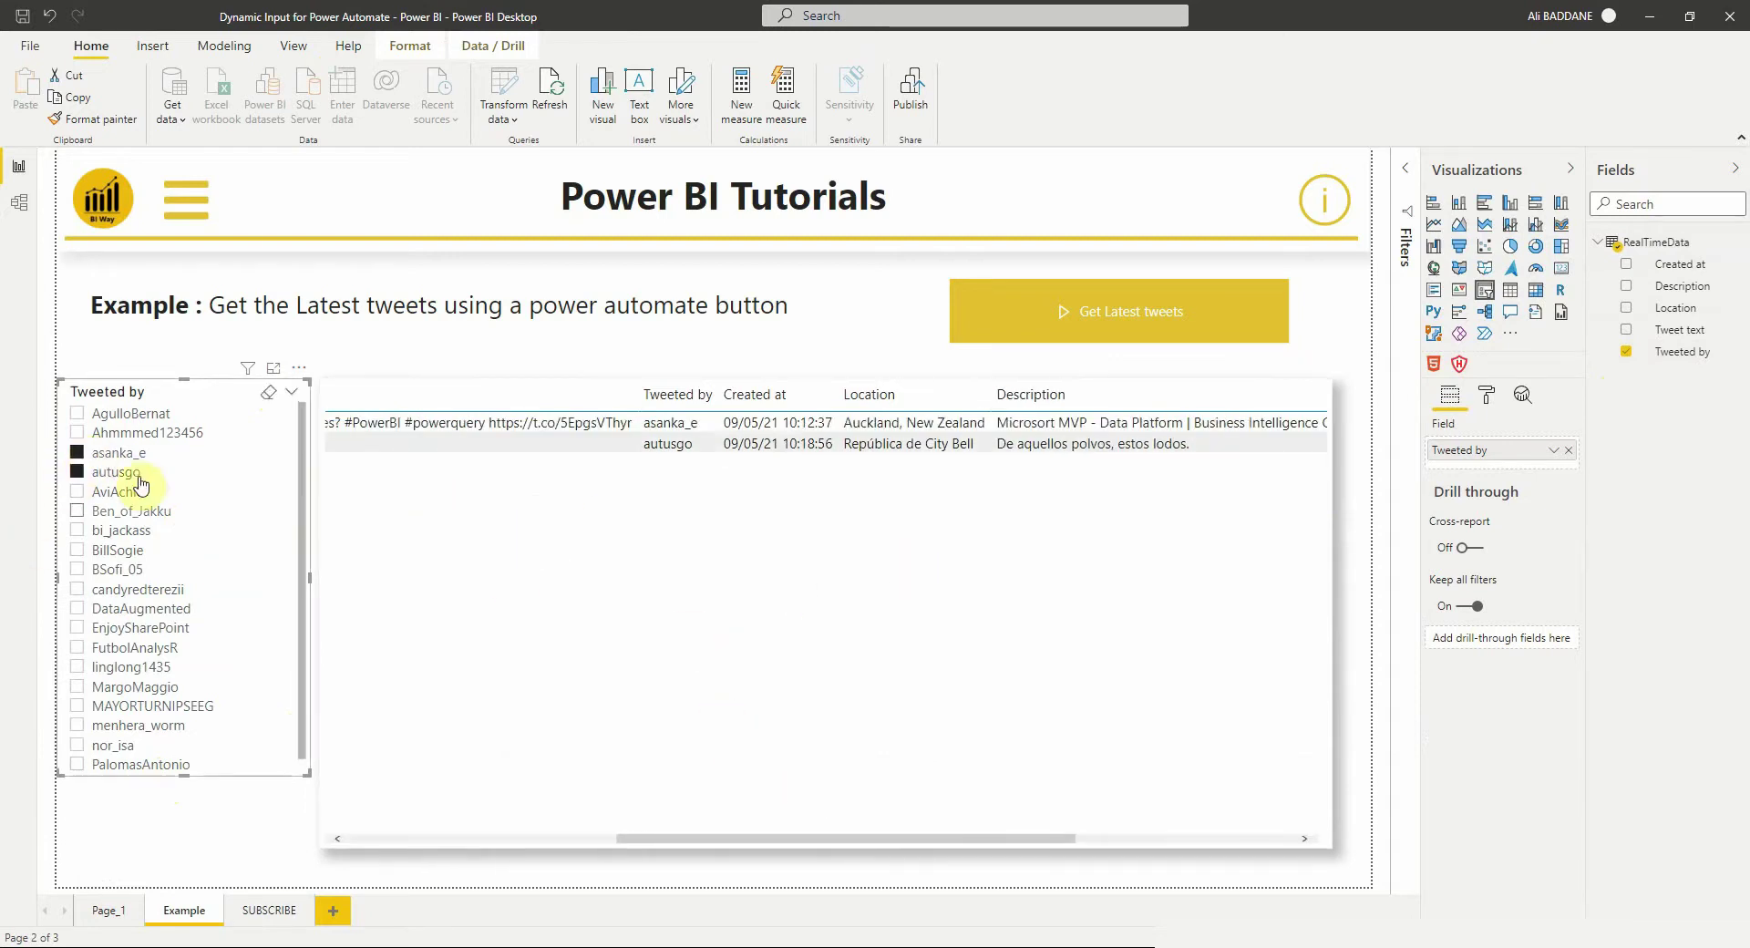
{"action": "left_click", "coordinate": [167, 846]}
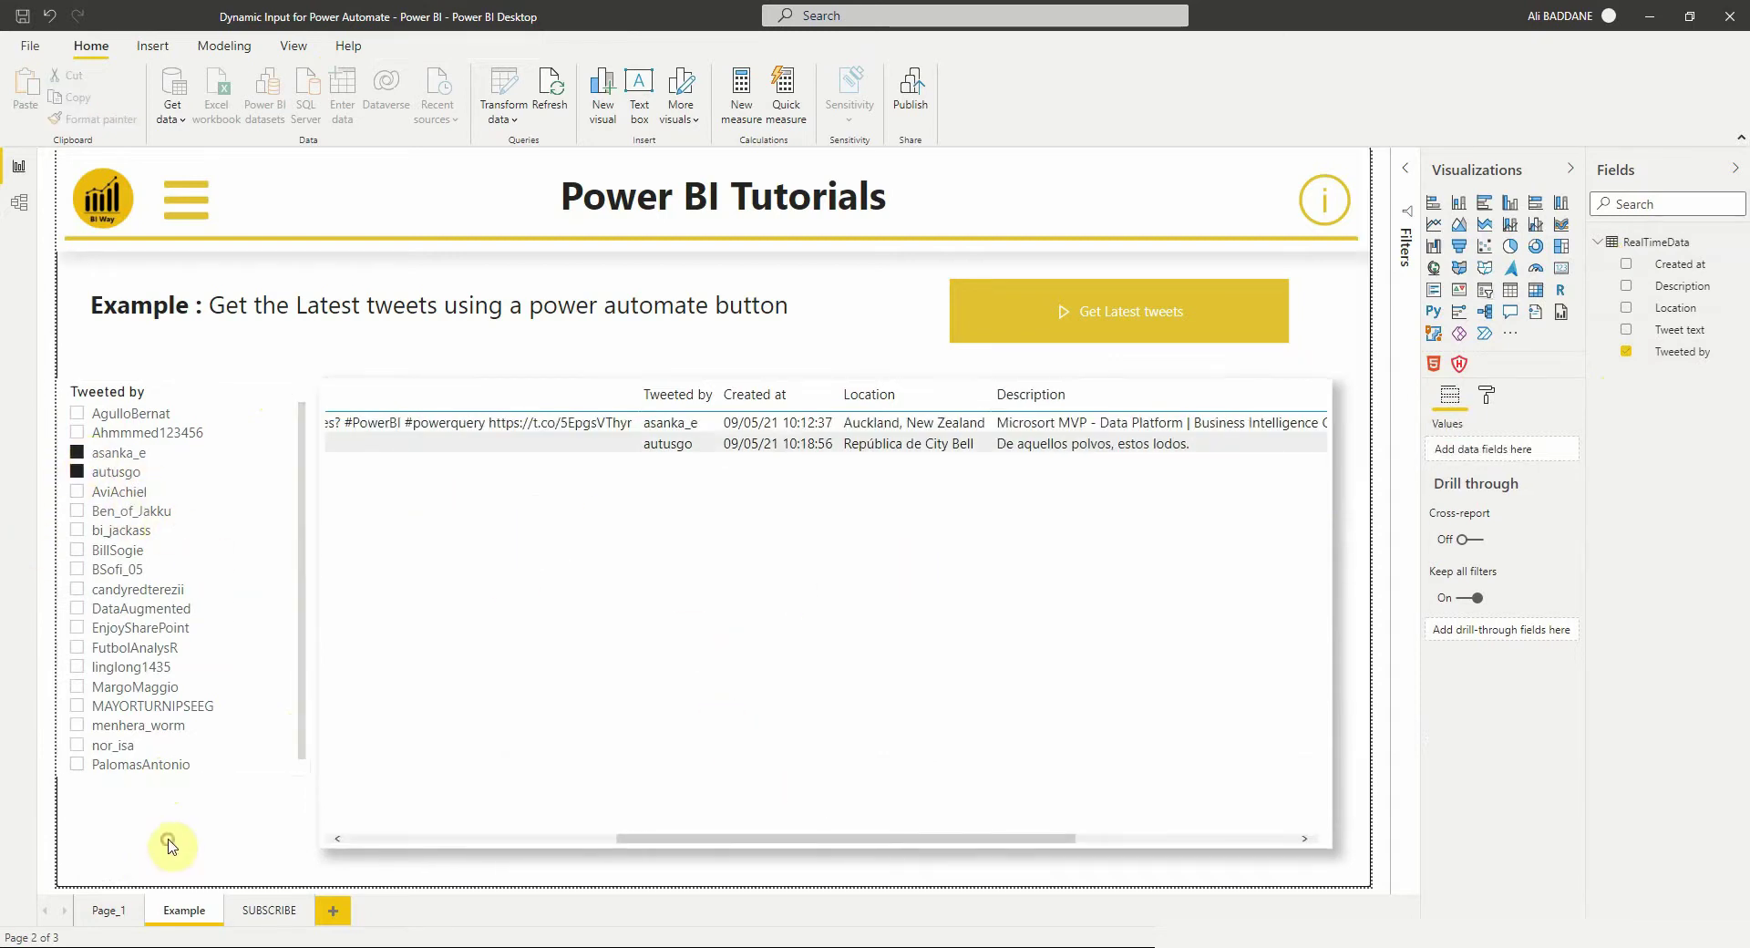
{"action": "left_click", "coordinate": [106, 496]}
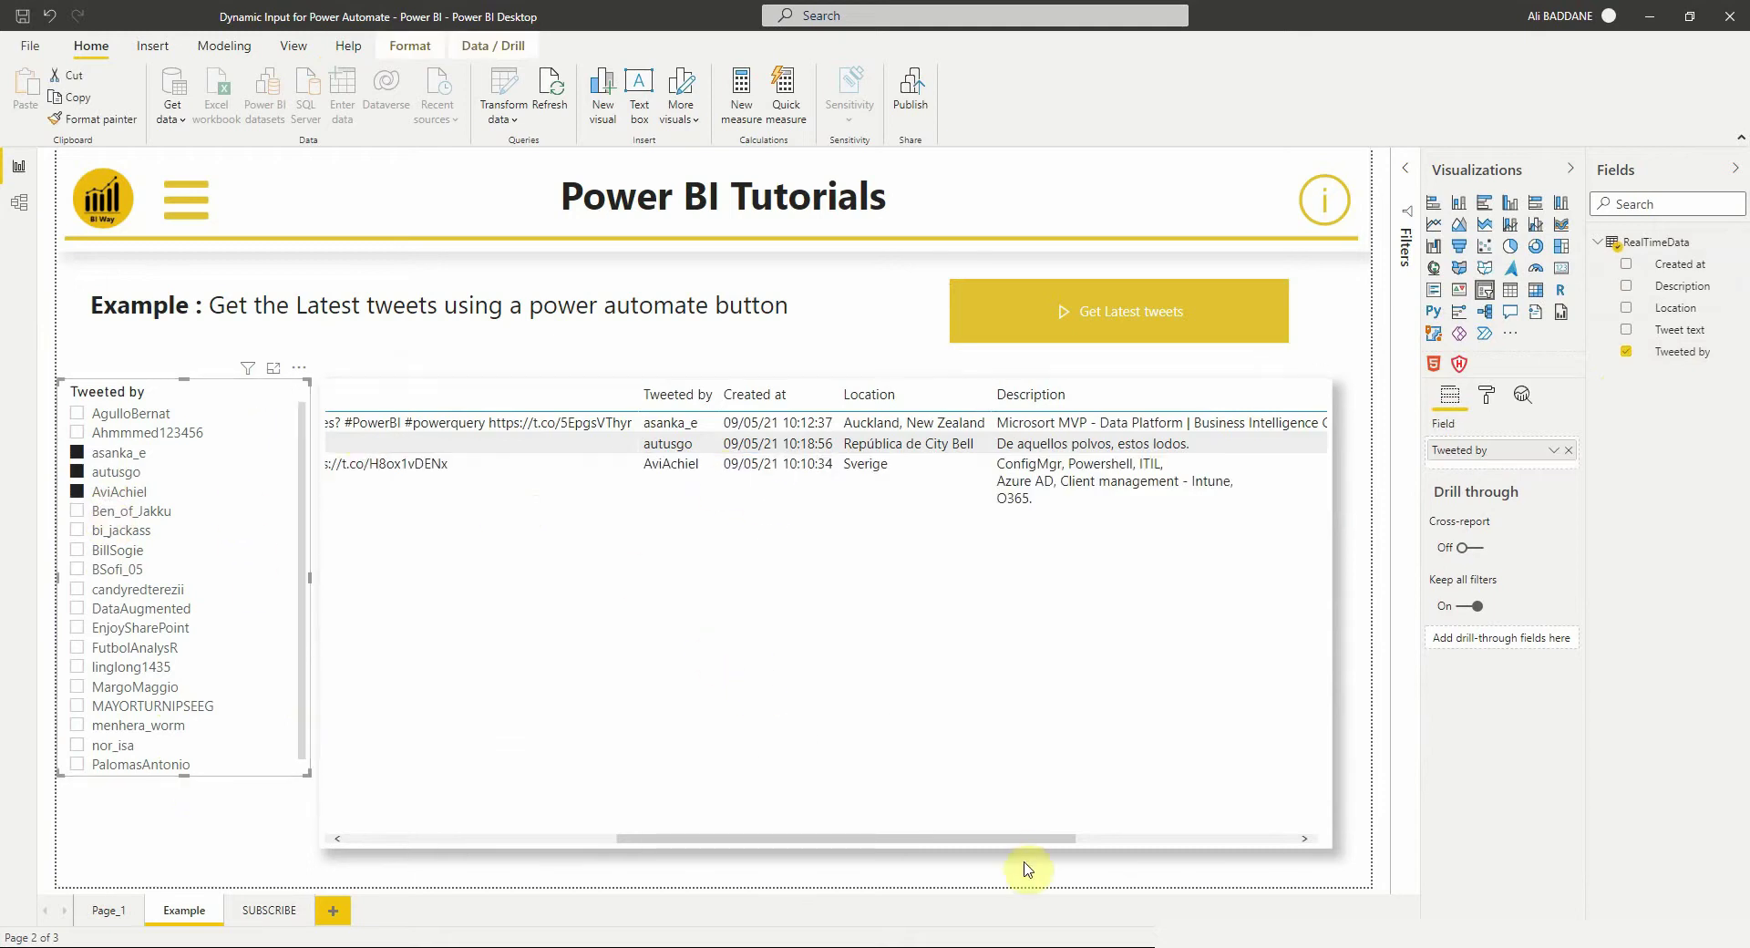
- Make Tweeted by, not Tweet text, the Get Latest tweets button's flow data
{"action": "left_click", "coordinate": [1295, 300]}
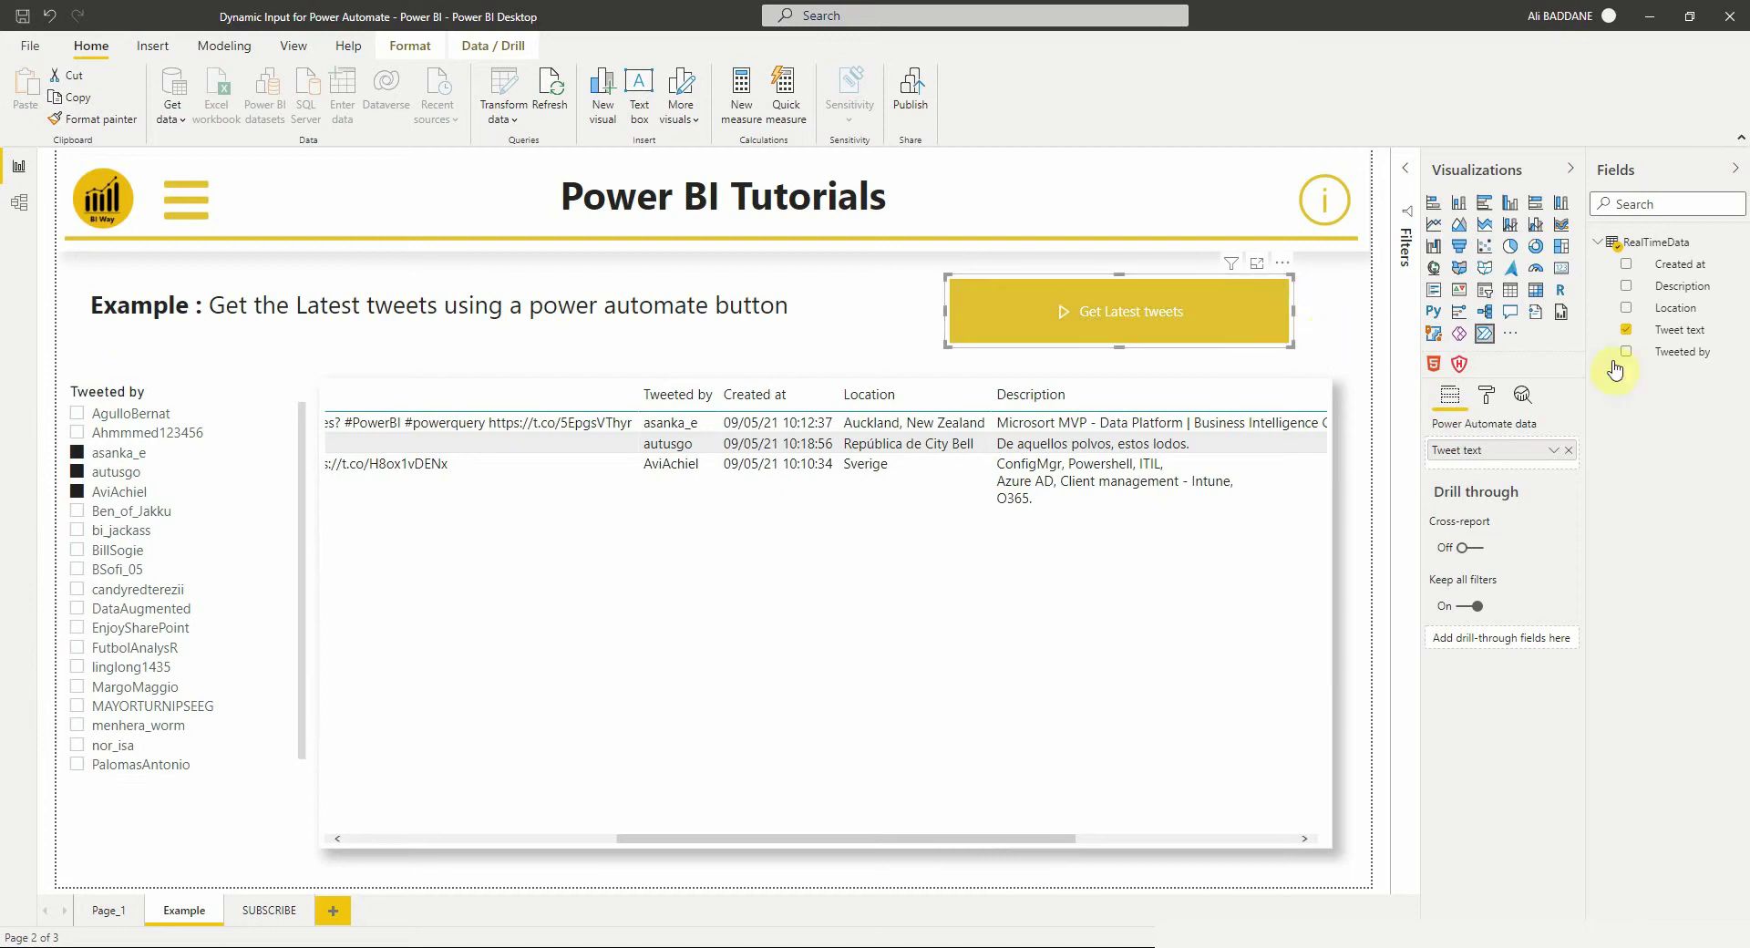
{"action": "left_click_drag", "start_coordinate": [1697, 357], "coordinate": [1527, 463]}
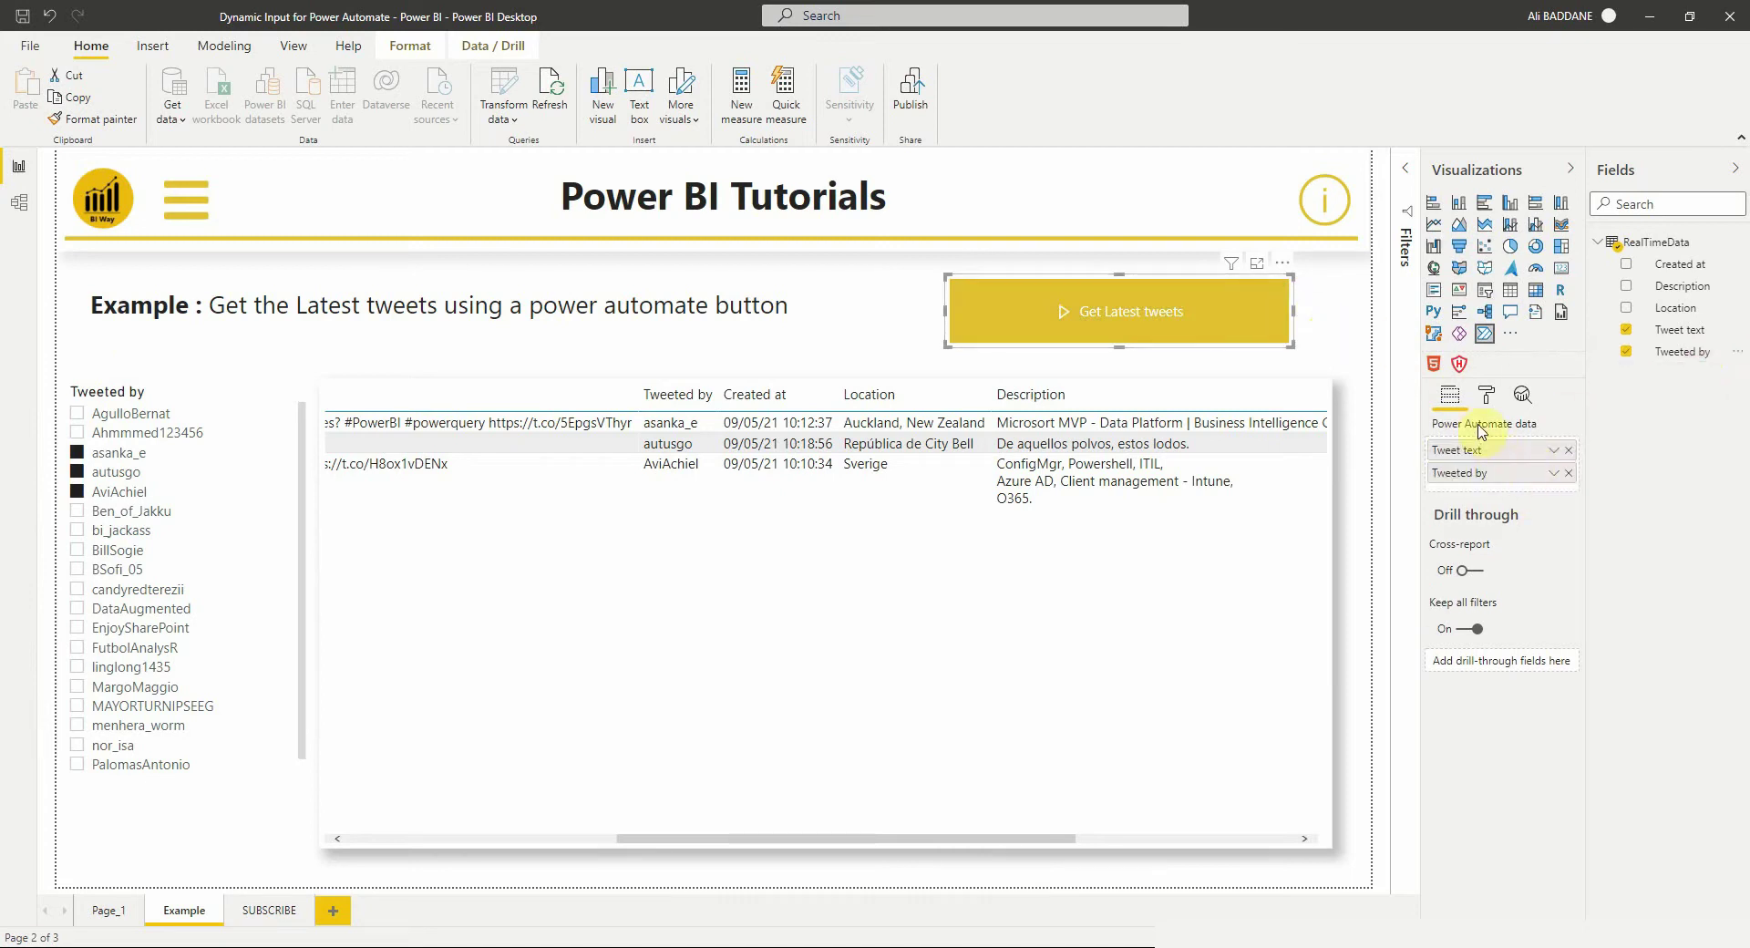
{"action": "left_click", "coordinate": [1567, 450]}
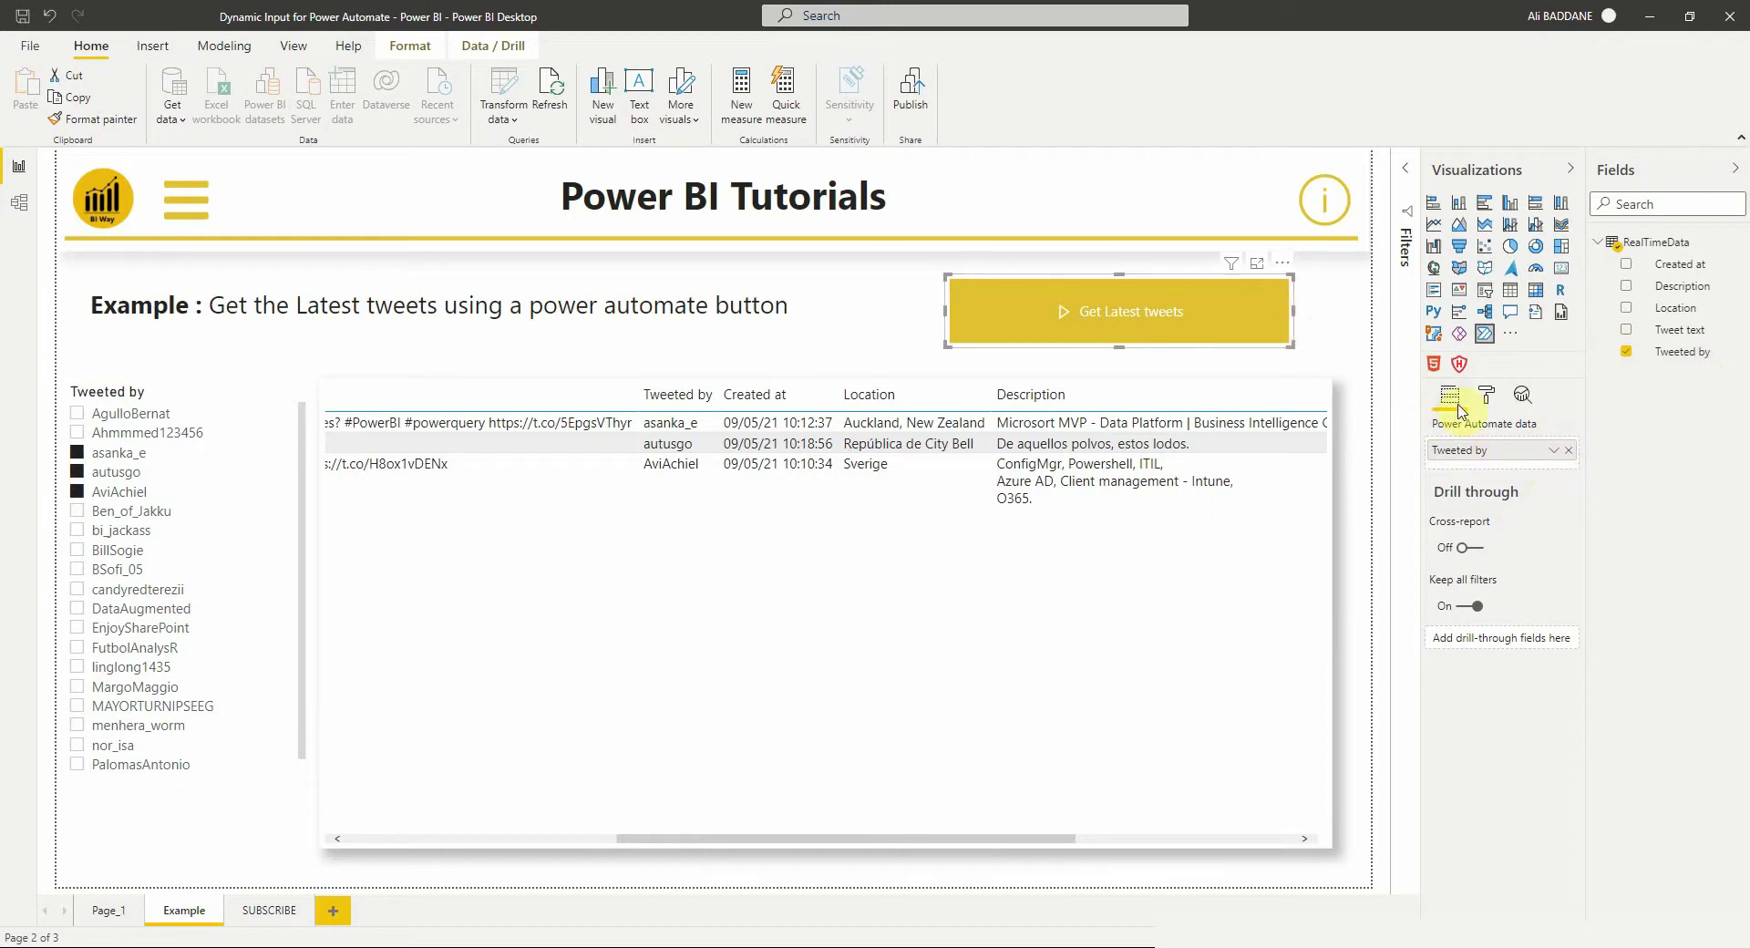
{"action": "left_click", "coordinate": [1284, 265]}
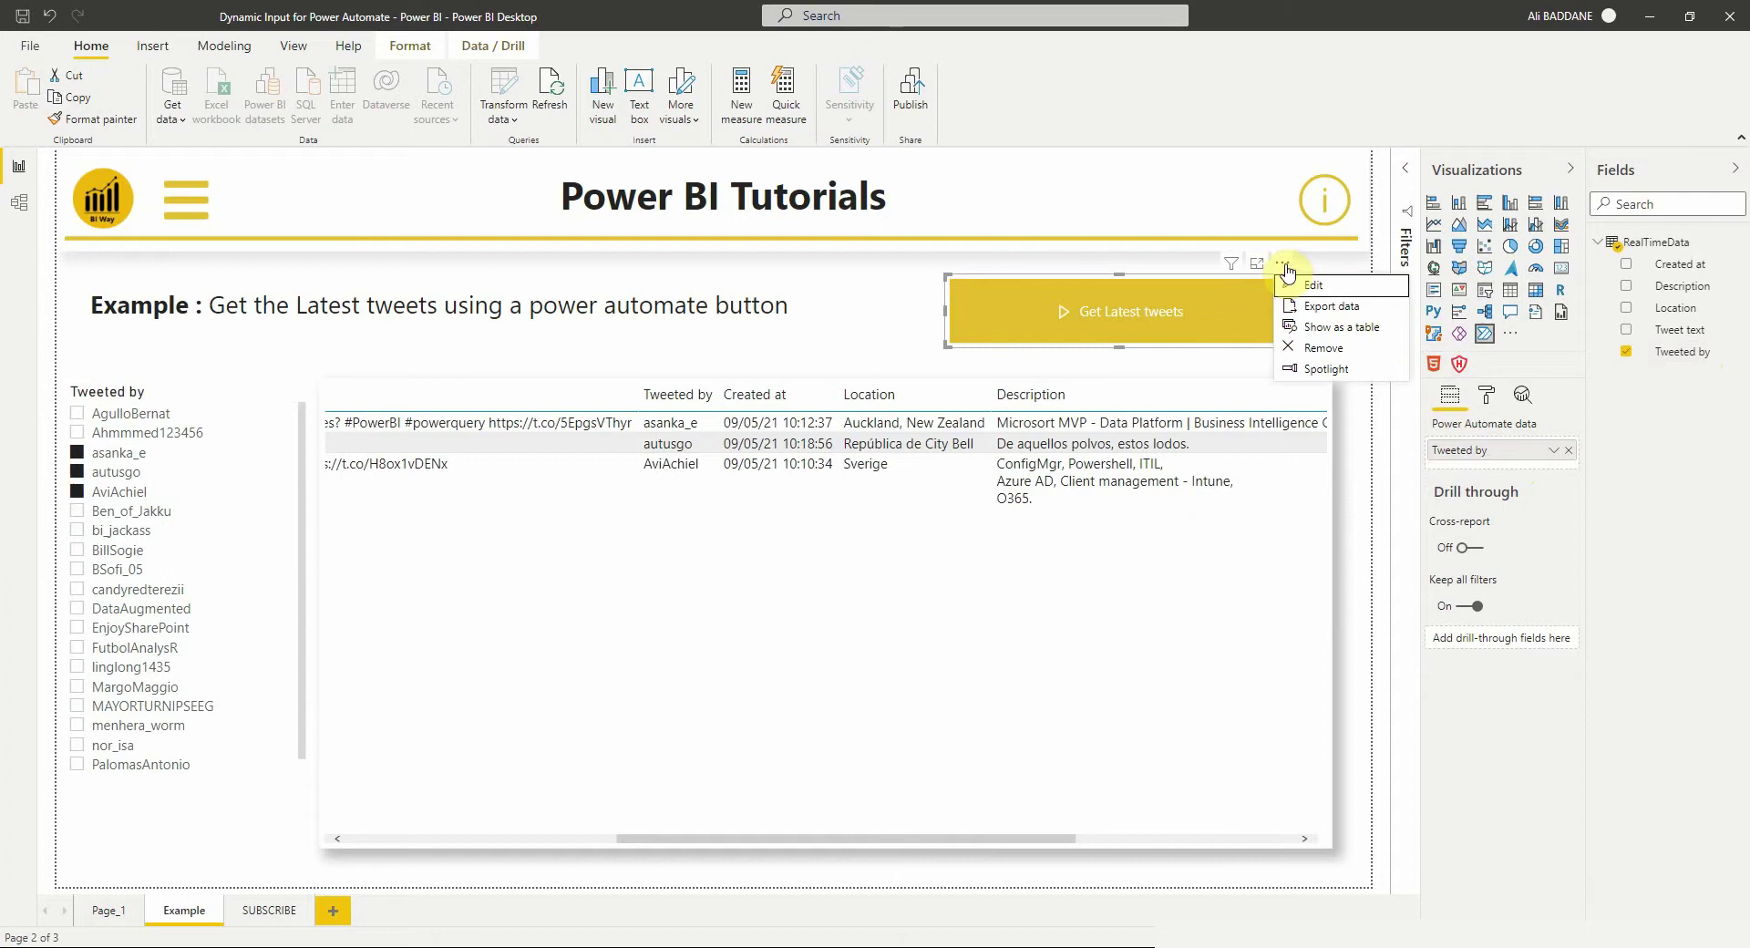
- Edit the existing tweet-search flow, expanding its Search tweets and Apply to each steps
{"action": "left_click", "coordinate": [1303, 287]}
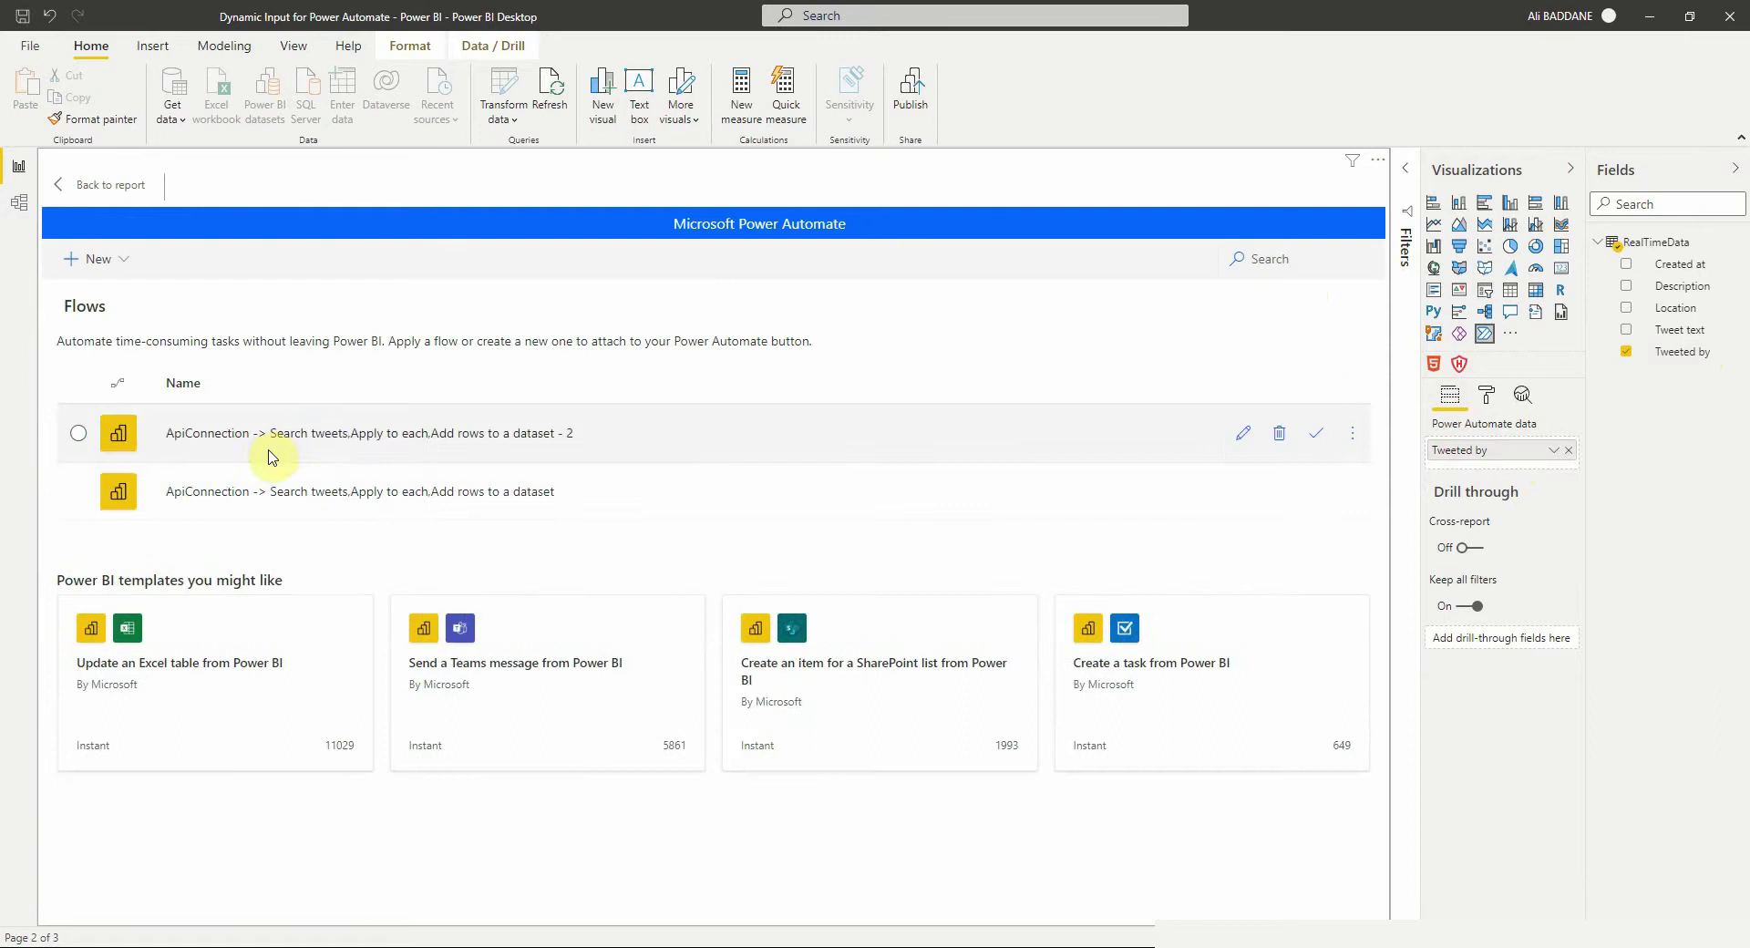
{"action": "left_click", "coordinate": [344, 494]}
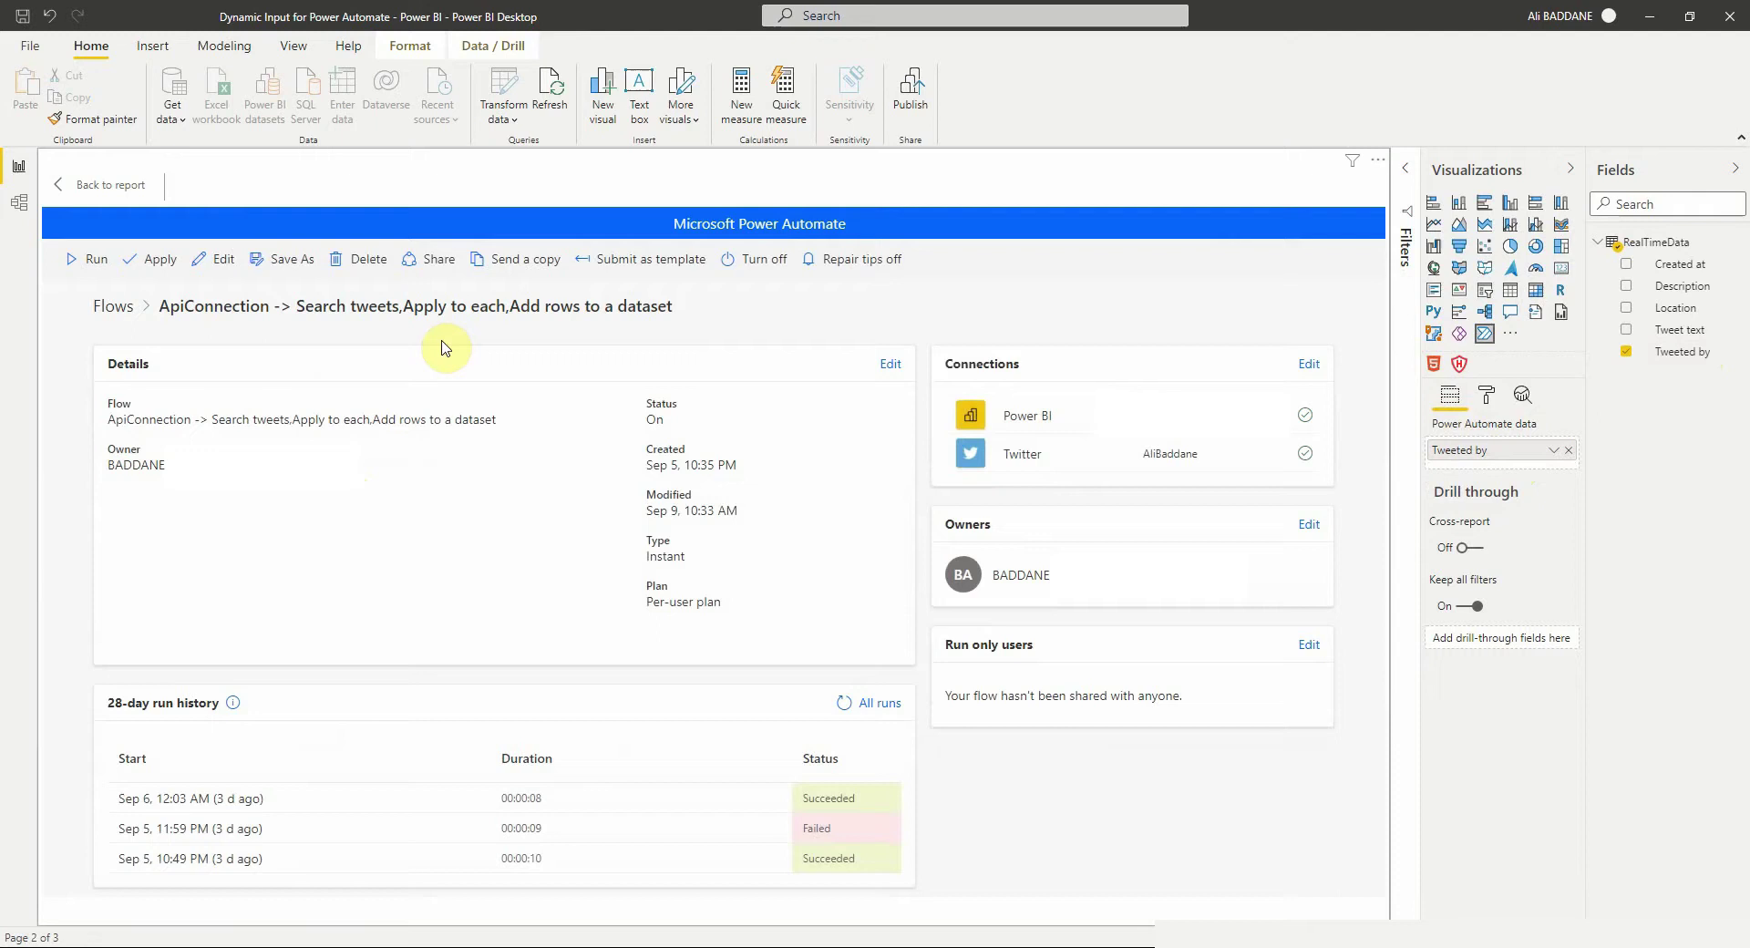
{"action": "left_click", "coordinate": [216, 263]}
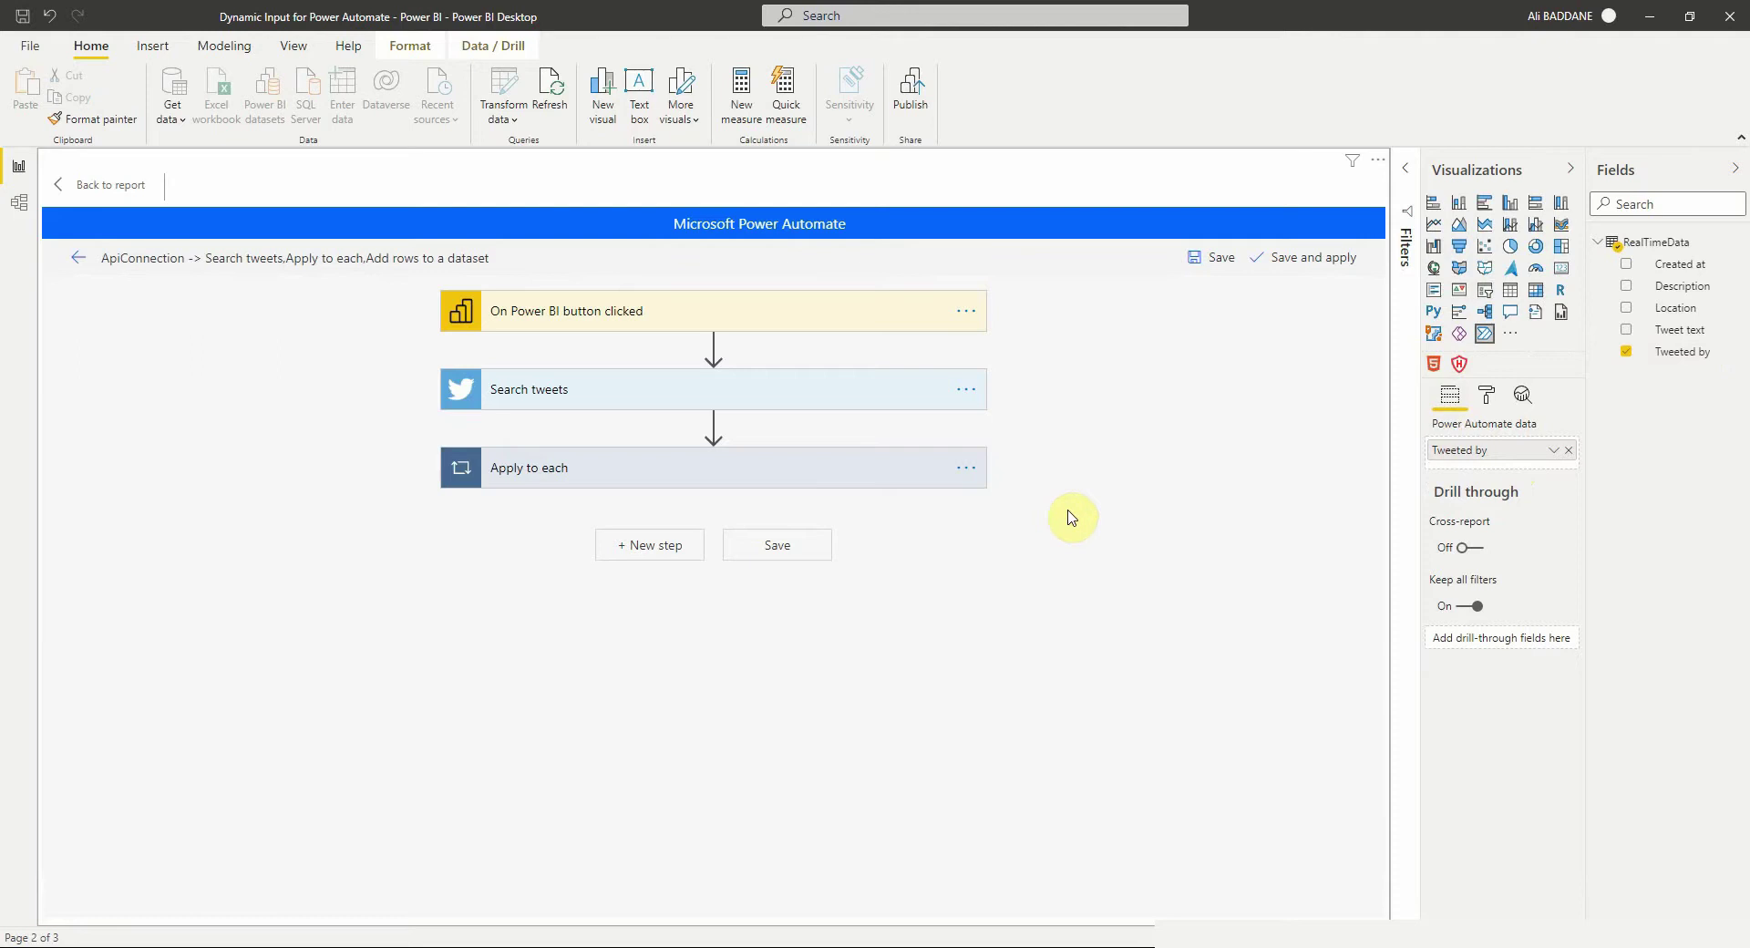
{"action": "left_click", "coordinate": [743, 392]}
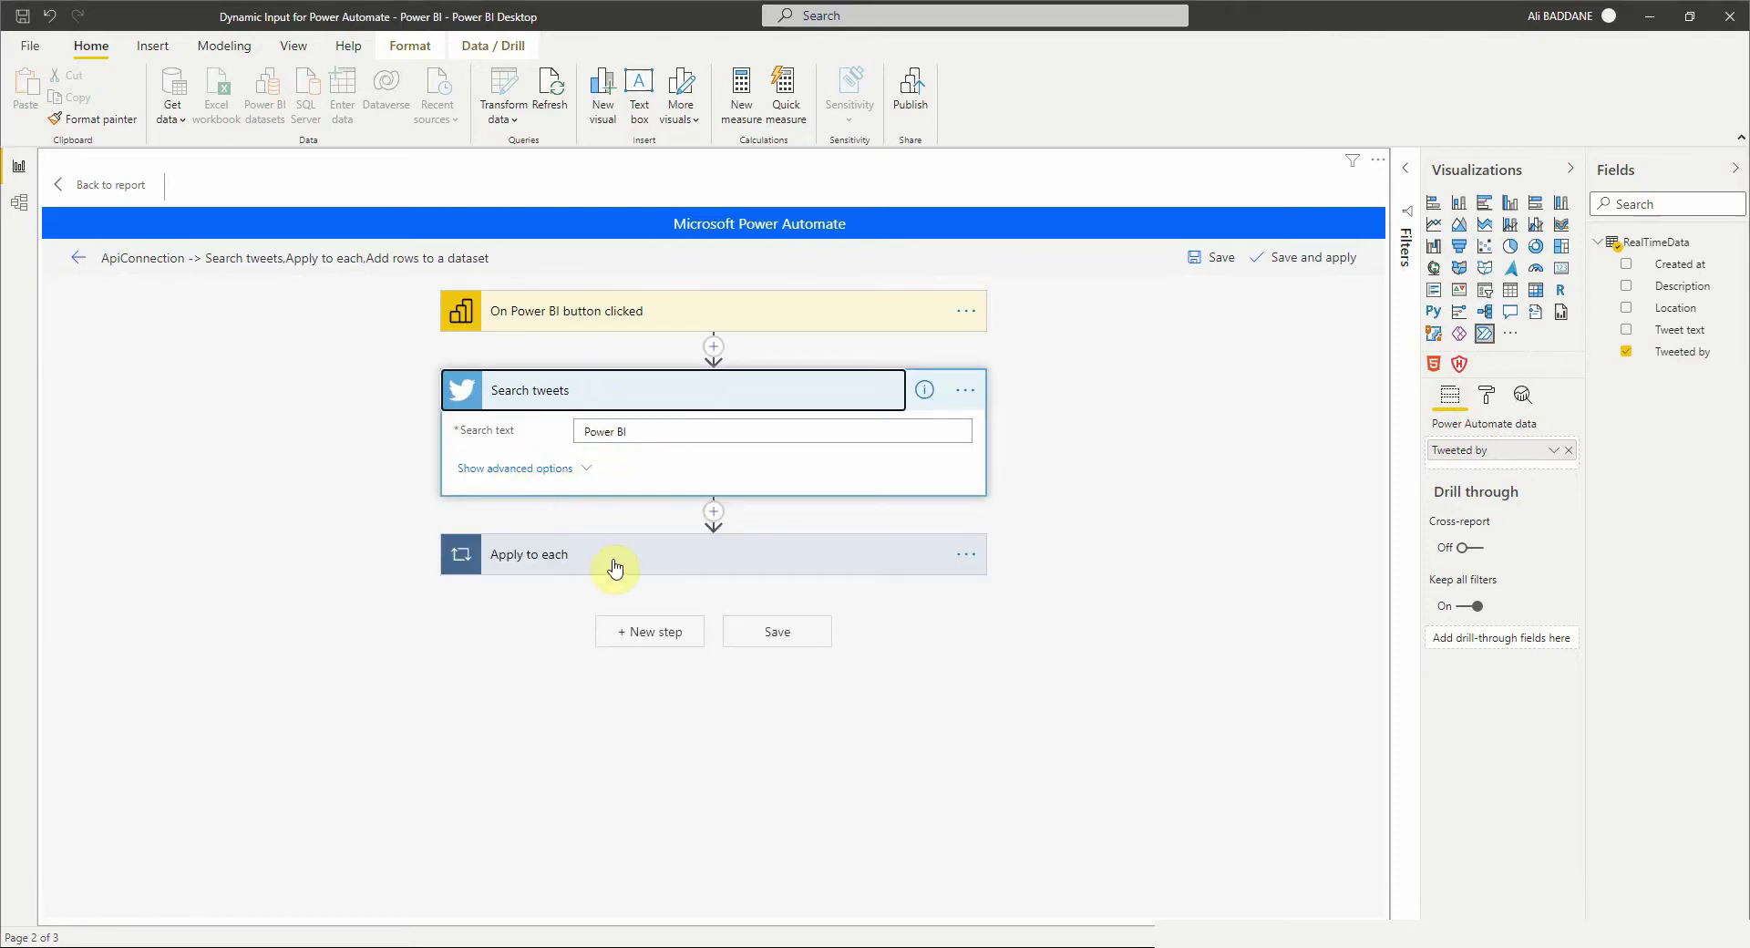
{"action": "left_click", "coordinate": [615, 568]}
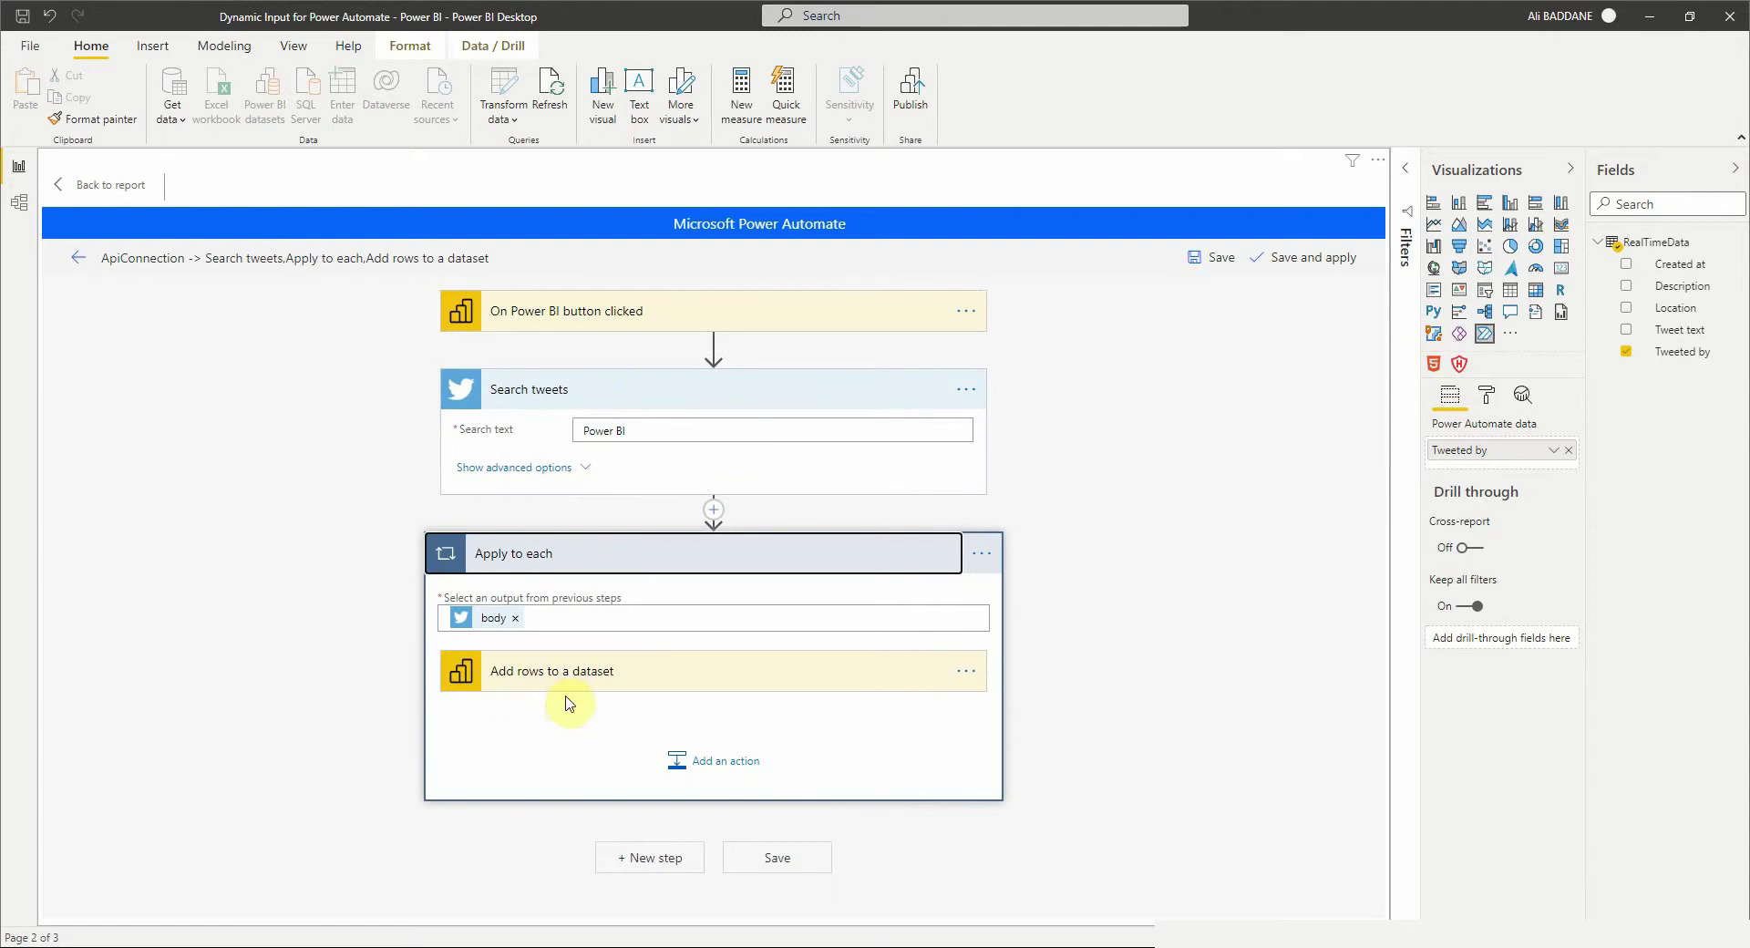
{"action": "left_click", "coordinate": [656, 429]}
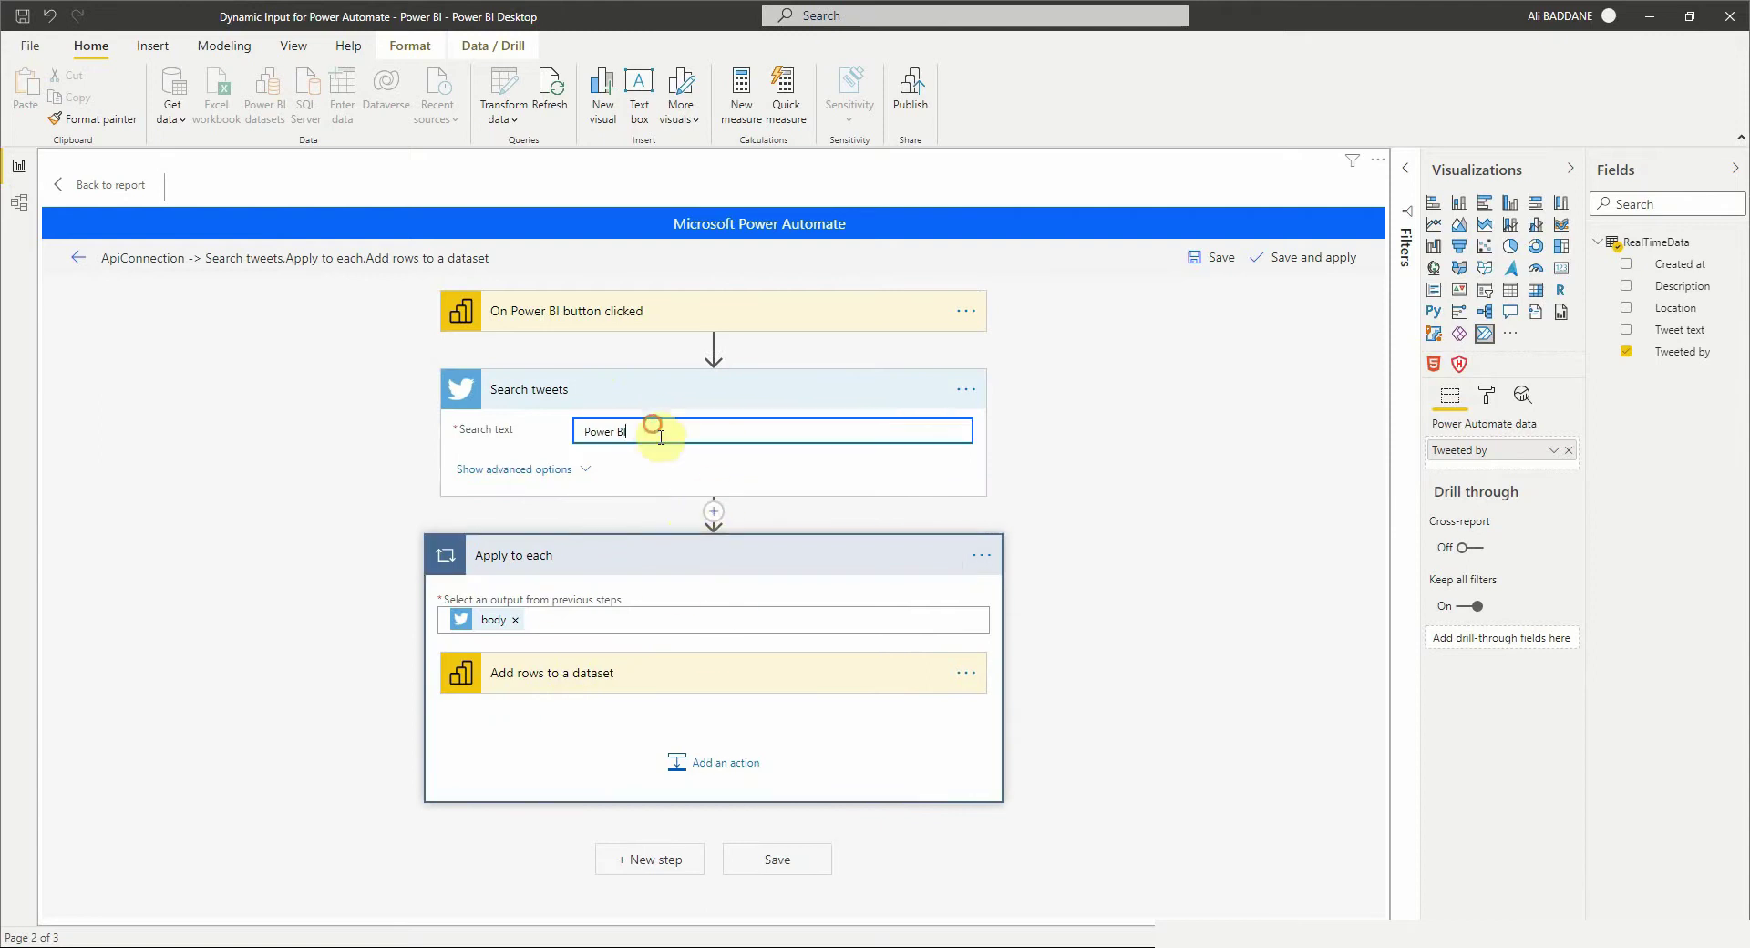
- Replace the fixed 'Power BI' search text with the Power BI data Tweeted by value
{"action": "left_click_drag", "start_coordinate": [654, 431], "coordinate": [585, 436]}
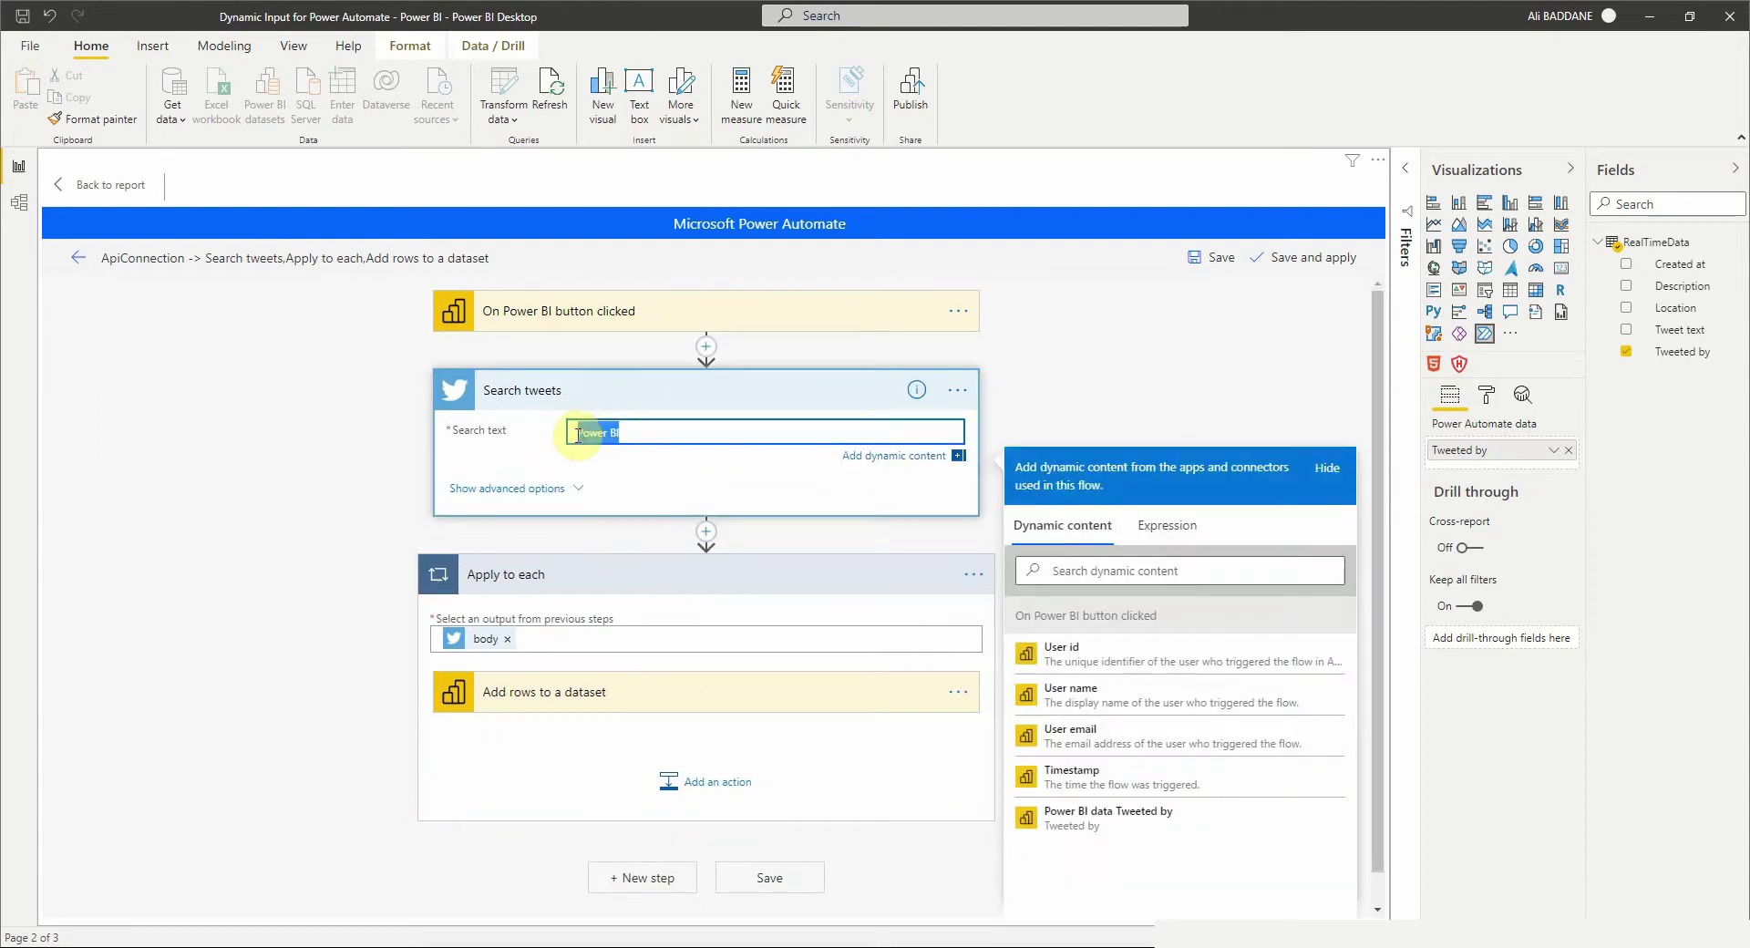
{"action": "key", "text": "BackSpace"}
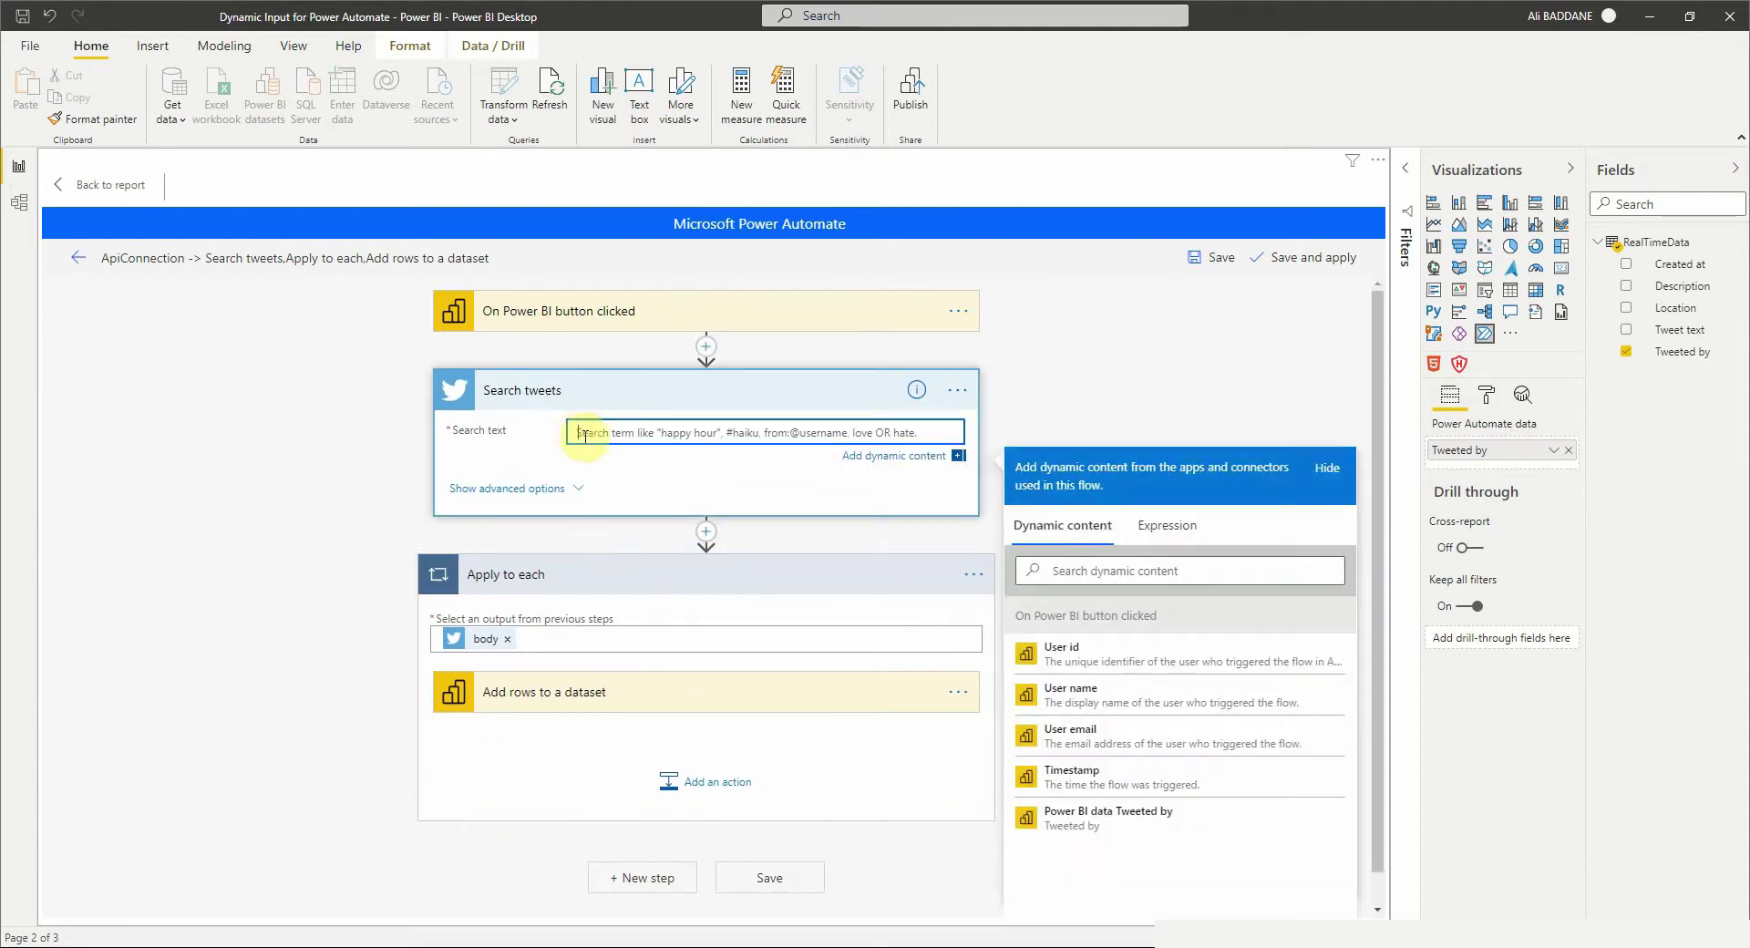
{"action": "left_click", "coordinate": [854, 460]}
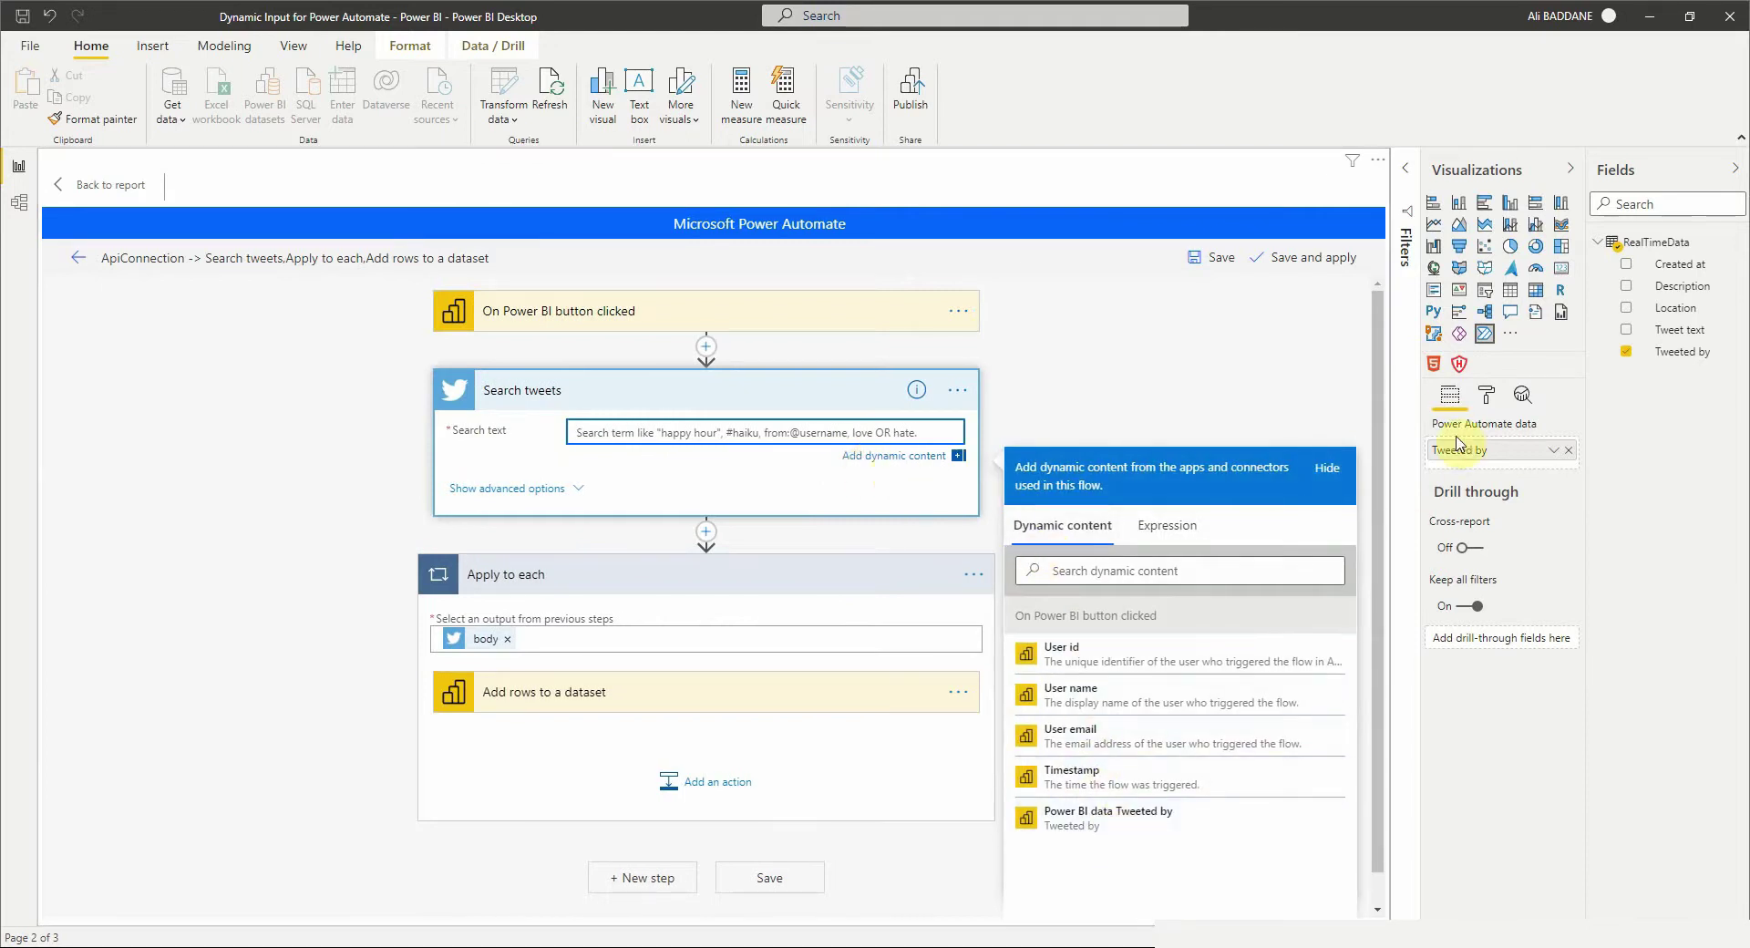
{"action": "left_click", "coordinate": [1128, 826]}
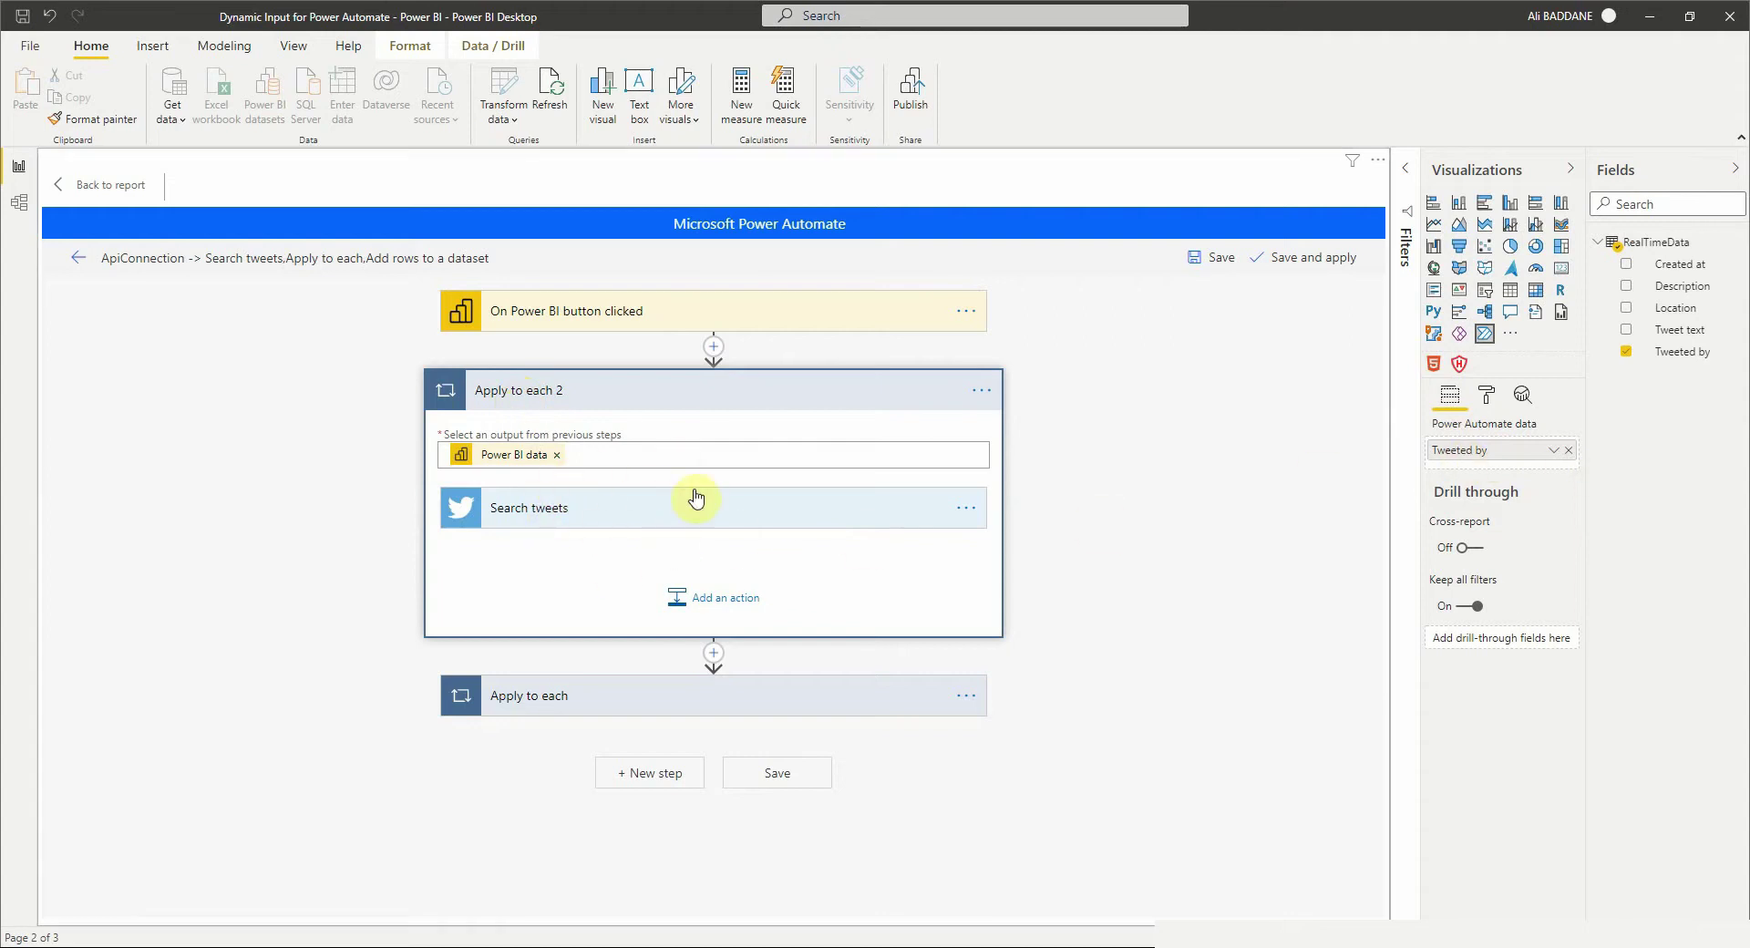
{"action": "left_click", "coordinate": [605, 526]}
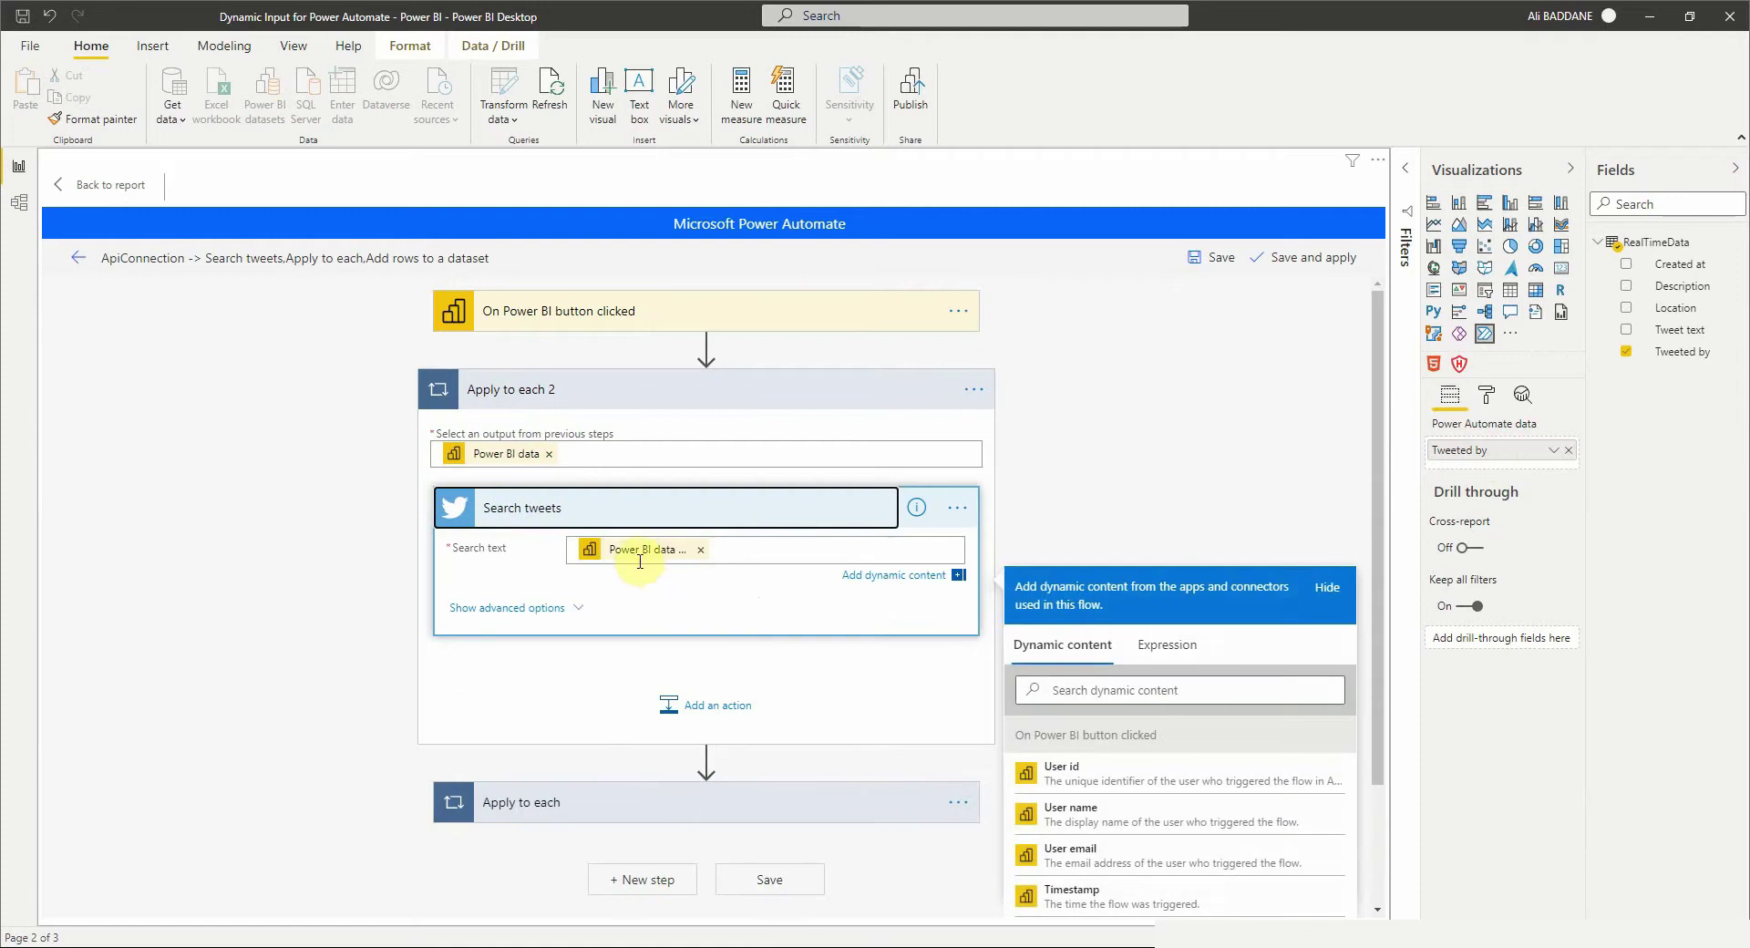
- Delete the leftover Apply to each step, keeping Apply to each 2
{"action": "scroll", "coordinate": [691, 644], "scroll_direction": "down", "scroll_amount": 1}
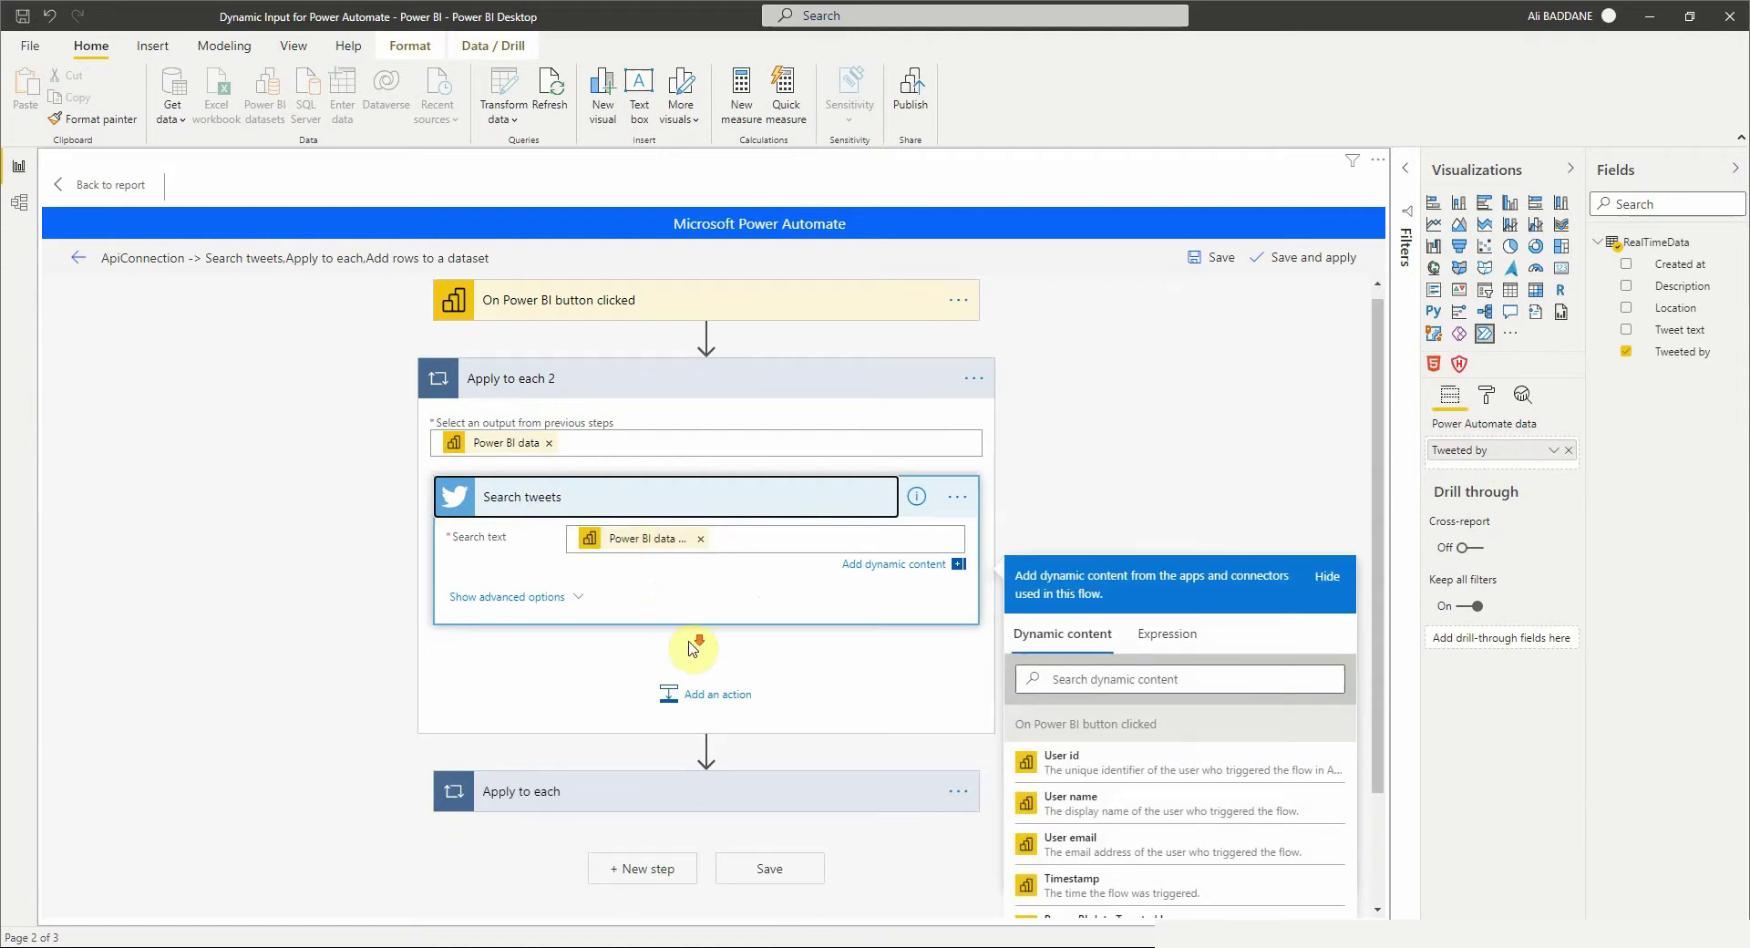
{"action": "left_click", "coordinate": [303, 727]}
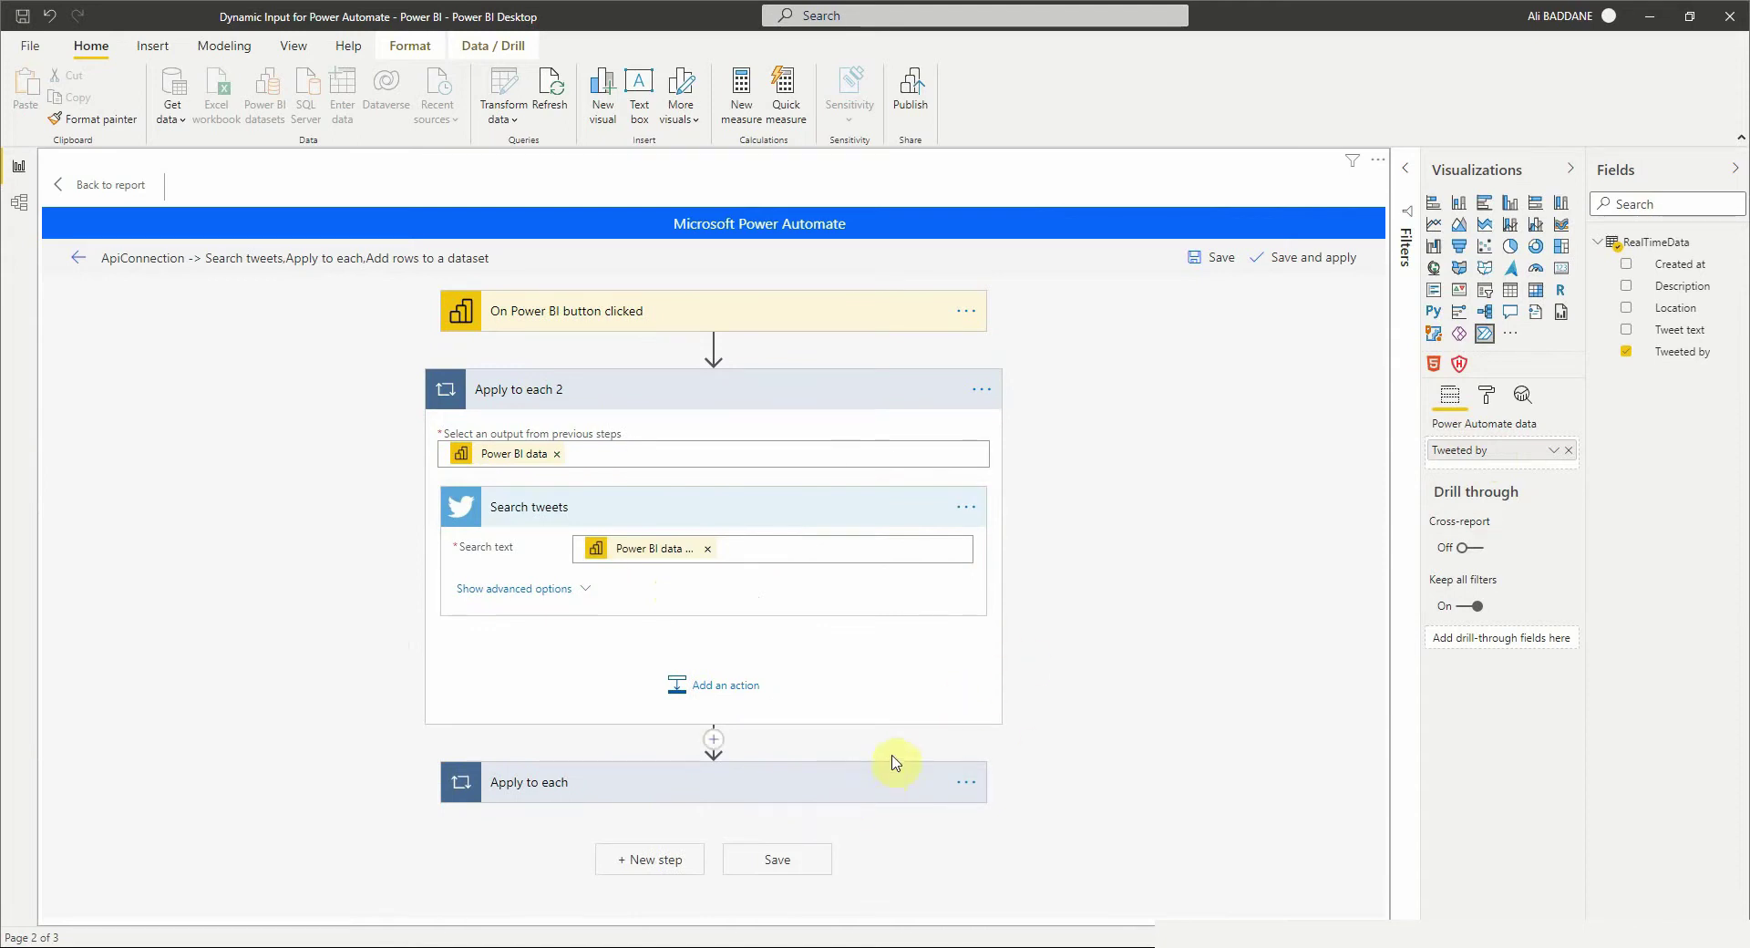
{"action": "left_click", "coordinate": [963, 785]}
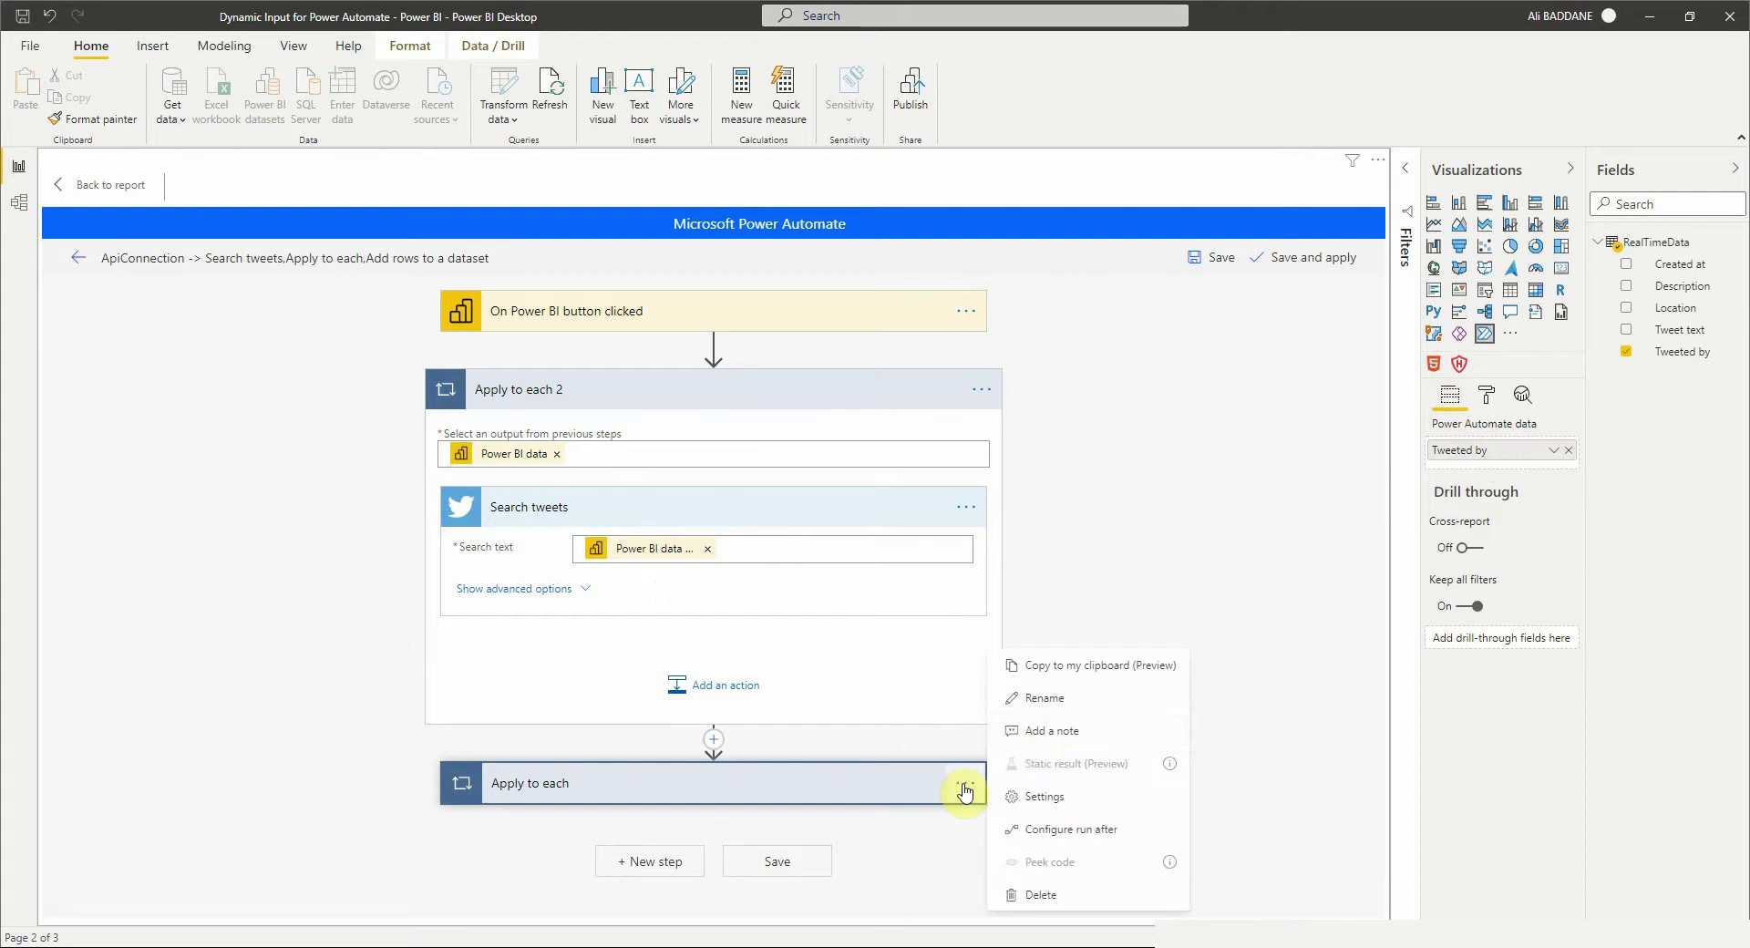
{"action": "left_click", "coordinate": [1040, 893]}
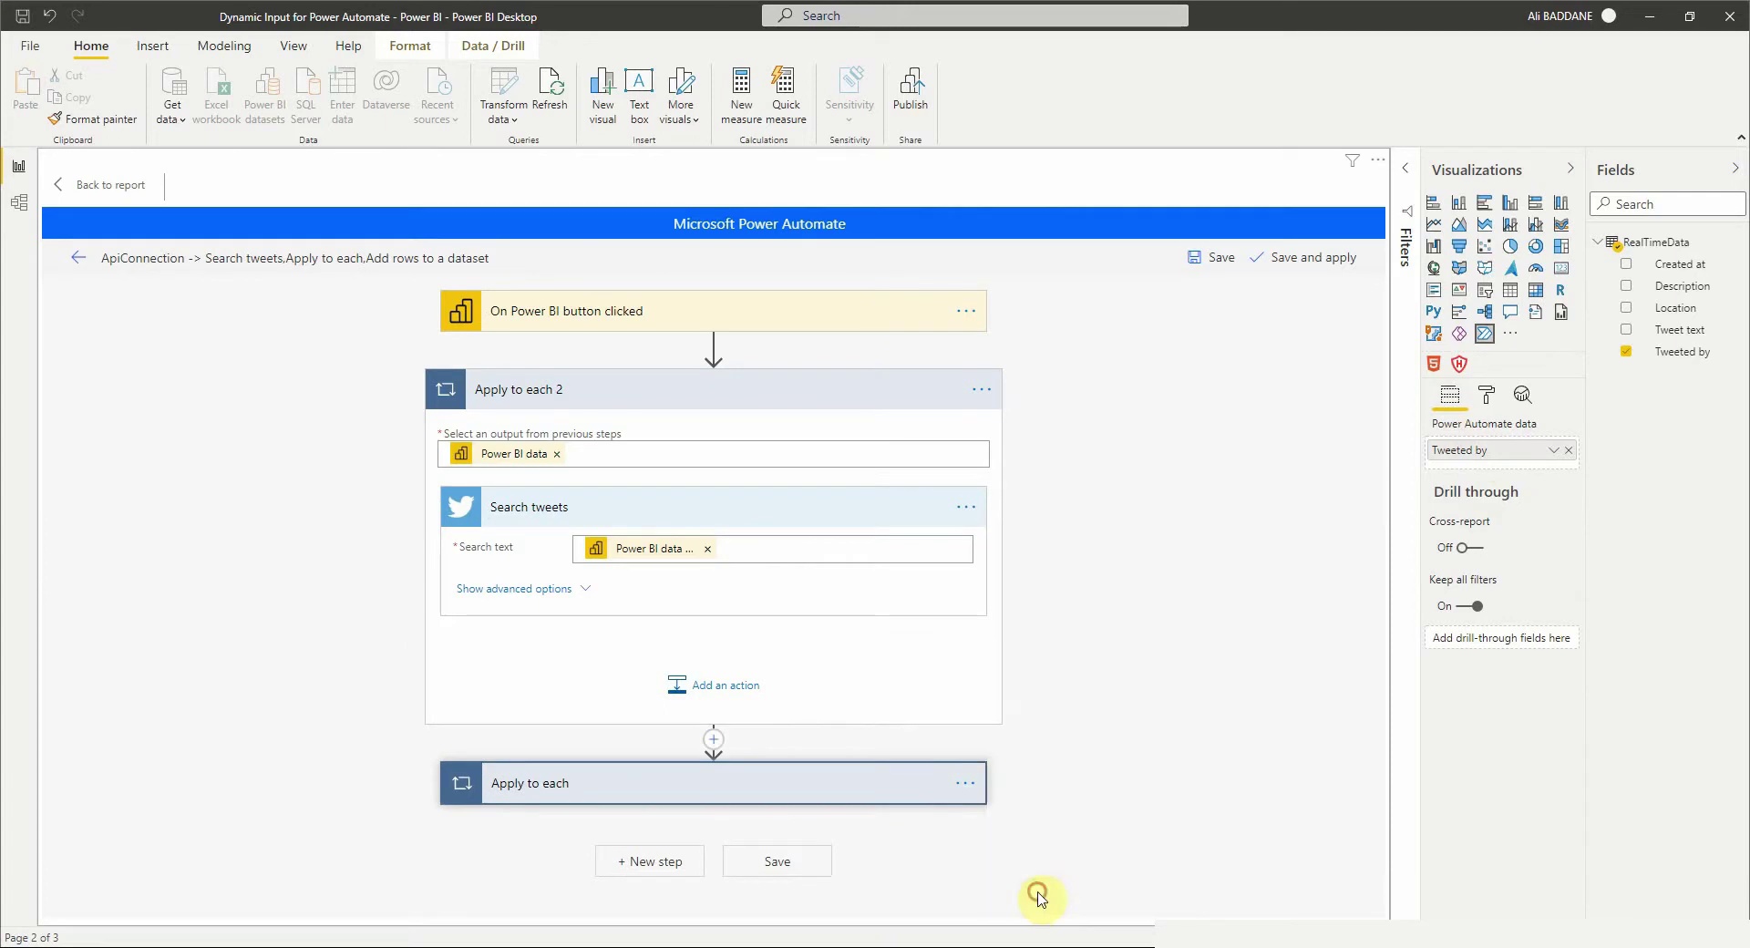
- Add a Power BI 'Add rows to a dataset' action for TweetsDataset's RealTimeData table
{"action": "left_click", "coordinate": [679, 691]}
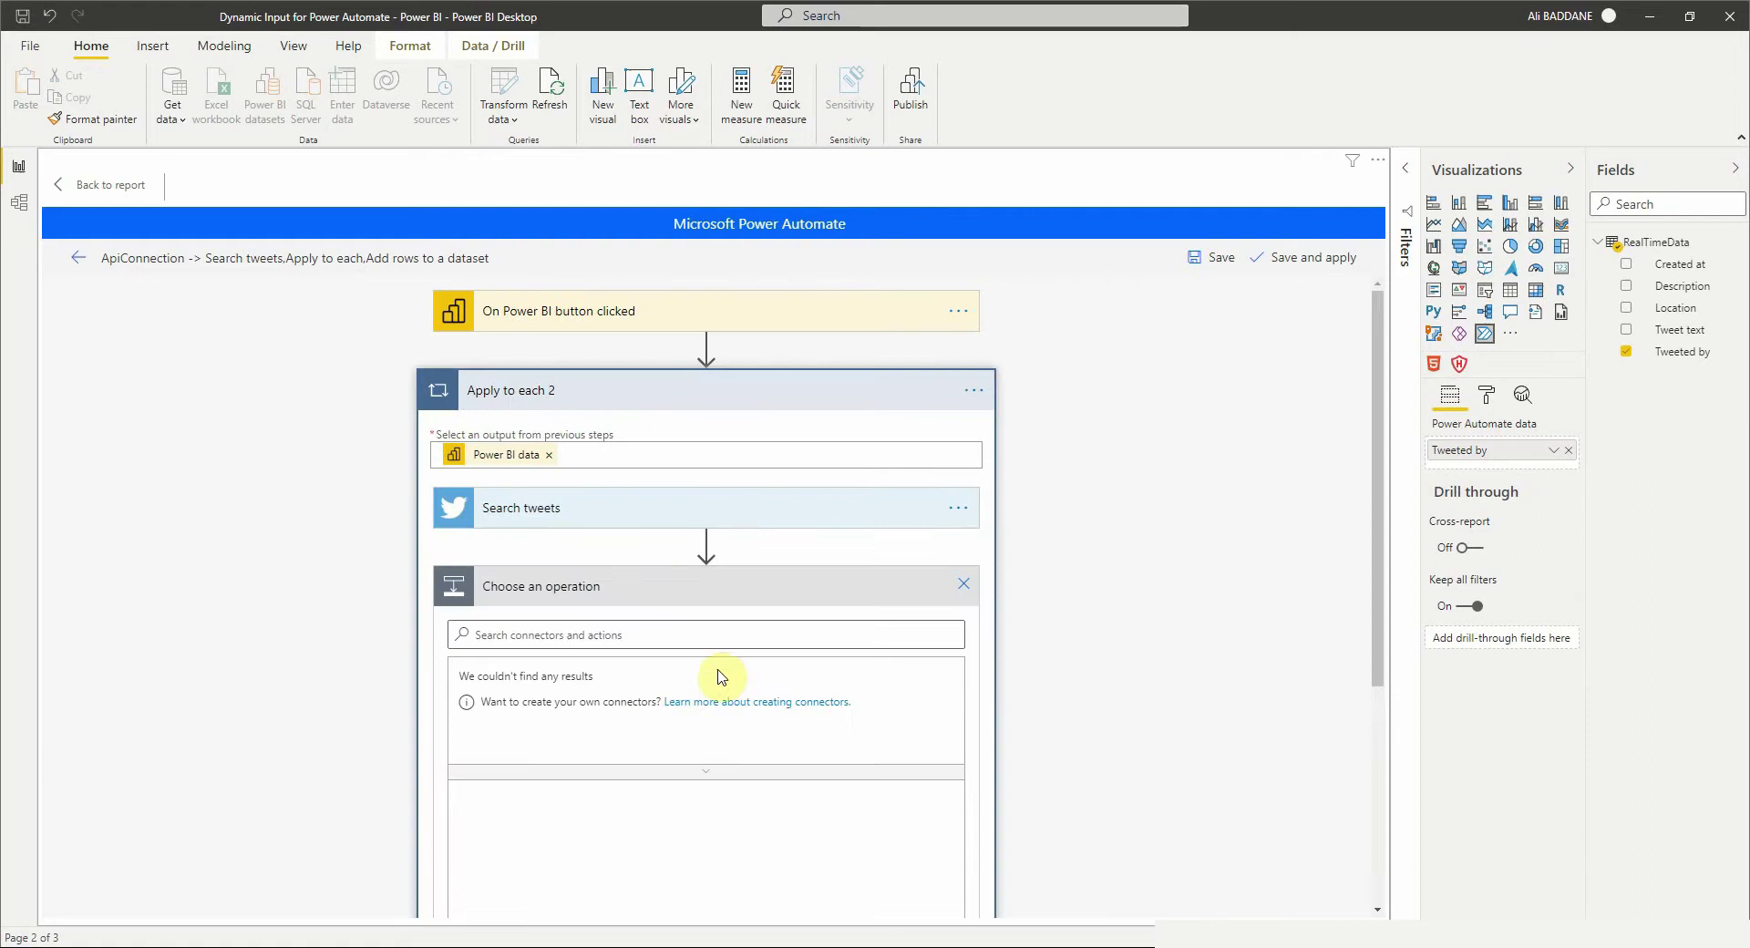
{"action": "left_click", "coordinate": [637, 632]}
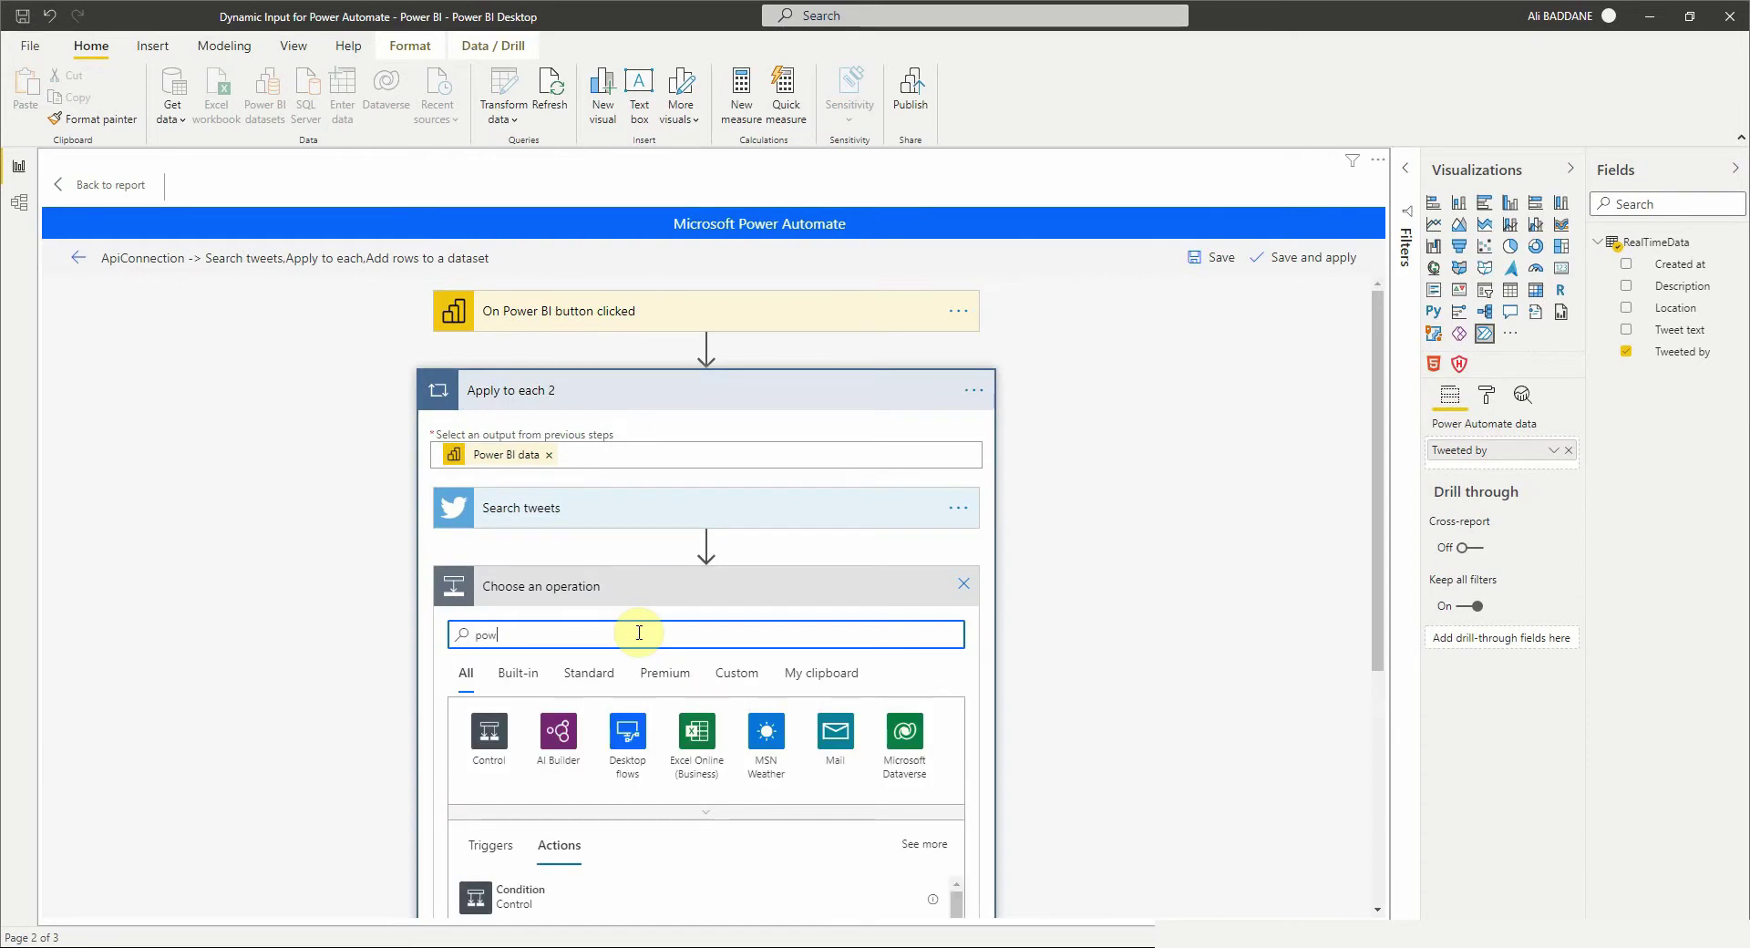
{"action": "left_click", "coordinate": [559, 732]}
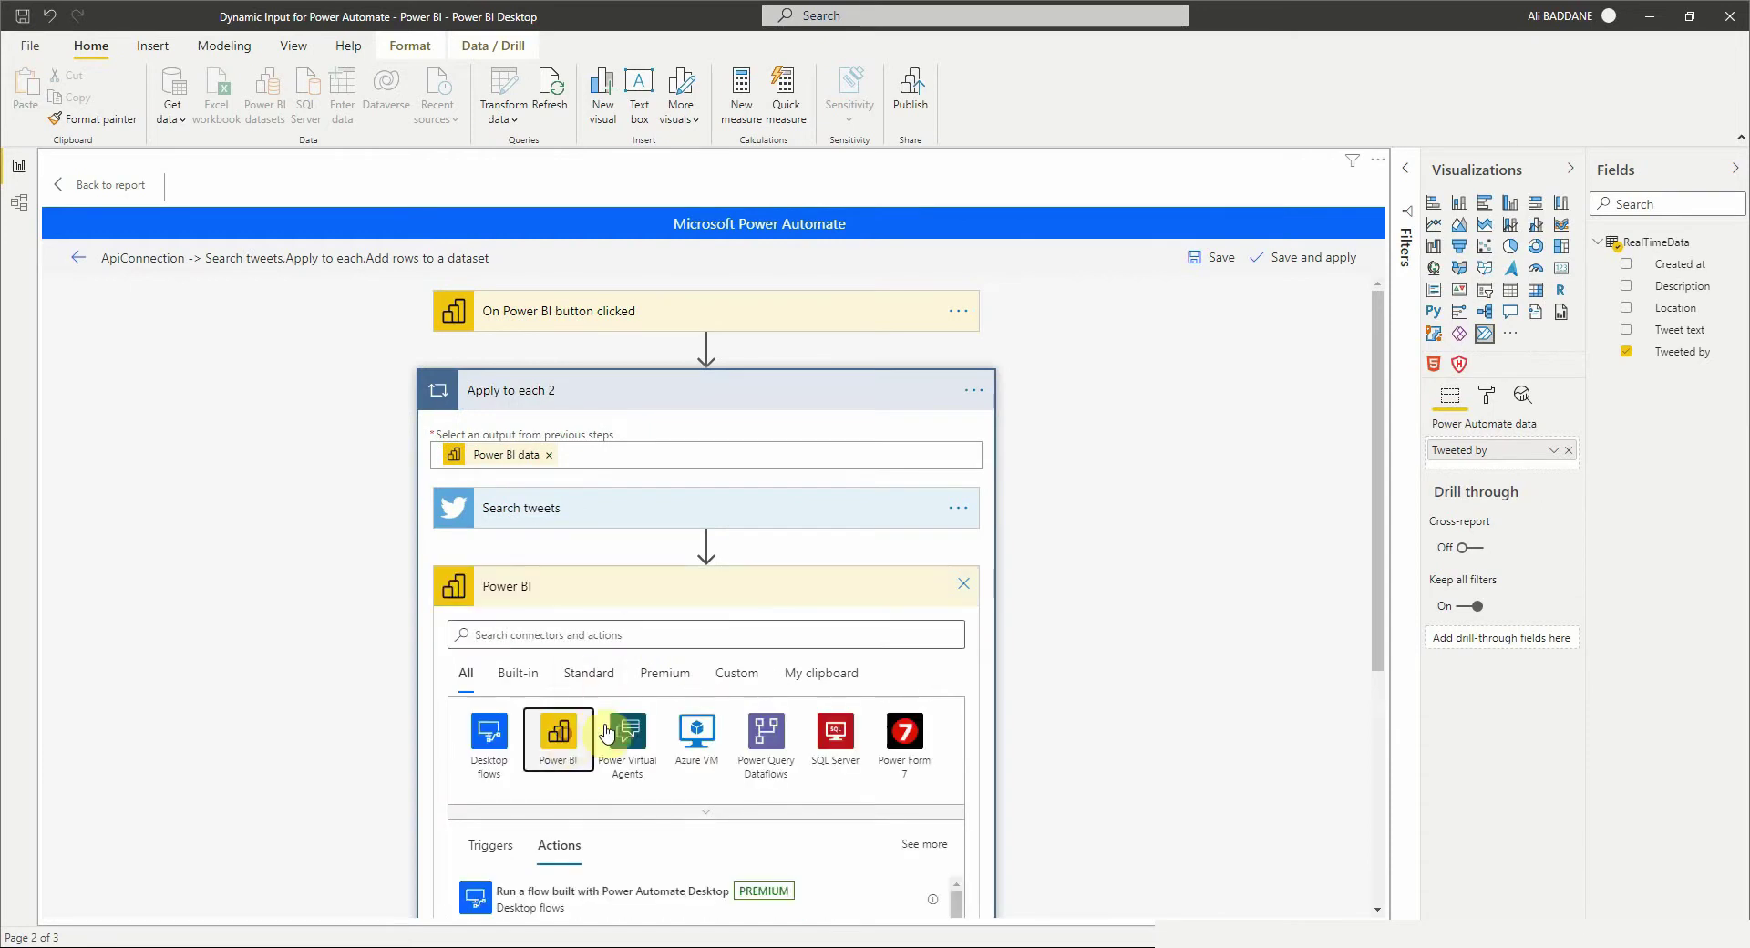
{"action": "left_click", "coordinate": [550, 734]}
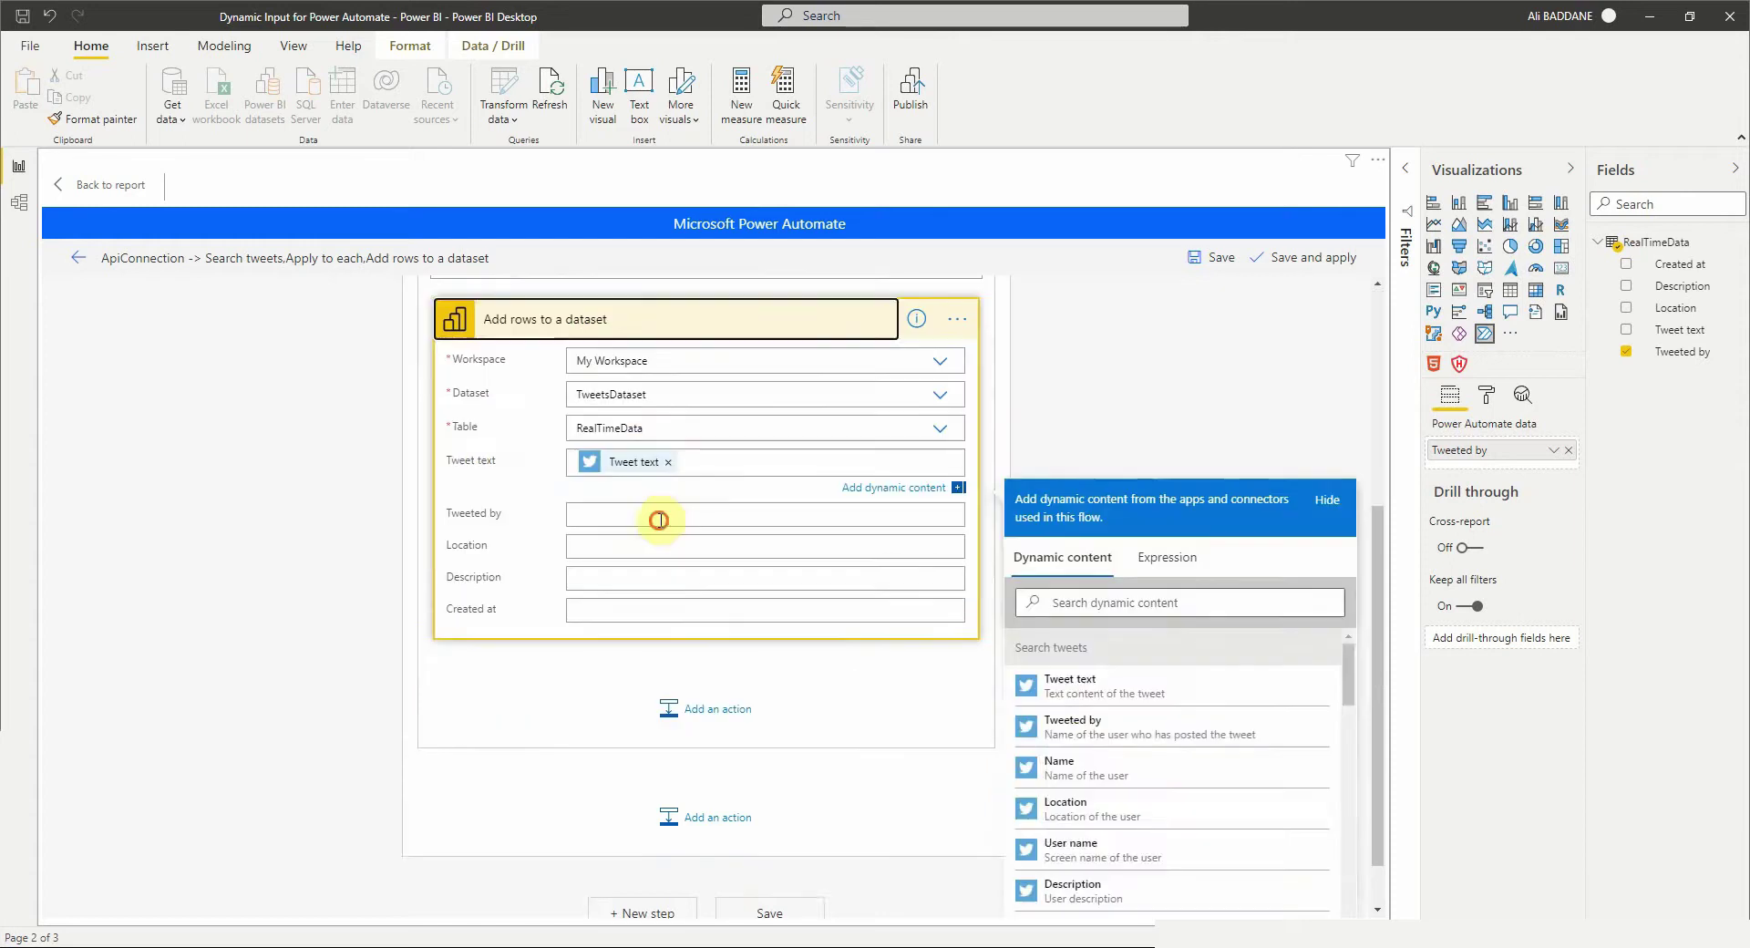
- Map the Tweeted by, Location and Description columns to the matching tweet values
{"action": "left_click", "coordinate": [653, 516]}
{"action": "left_click", "coordinate": [1114, 792]}
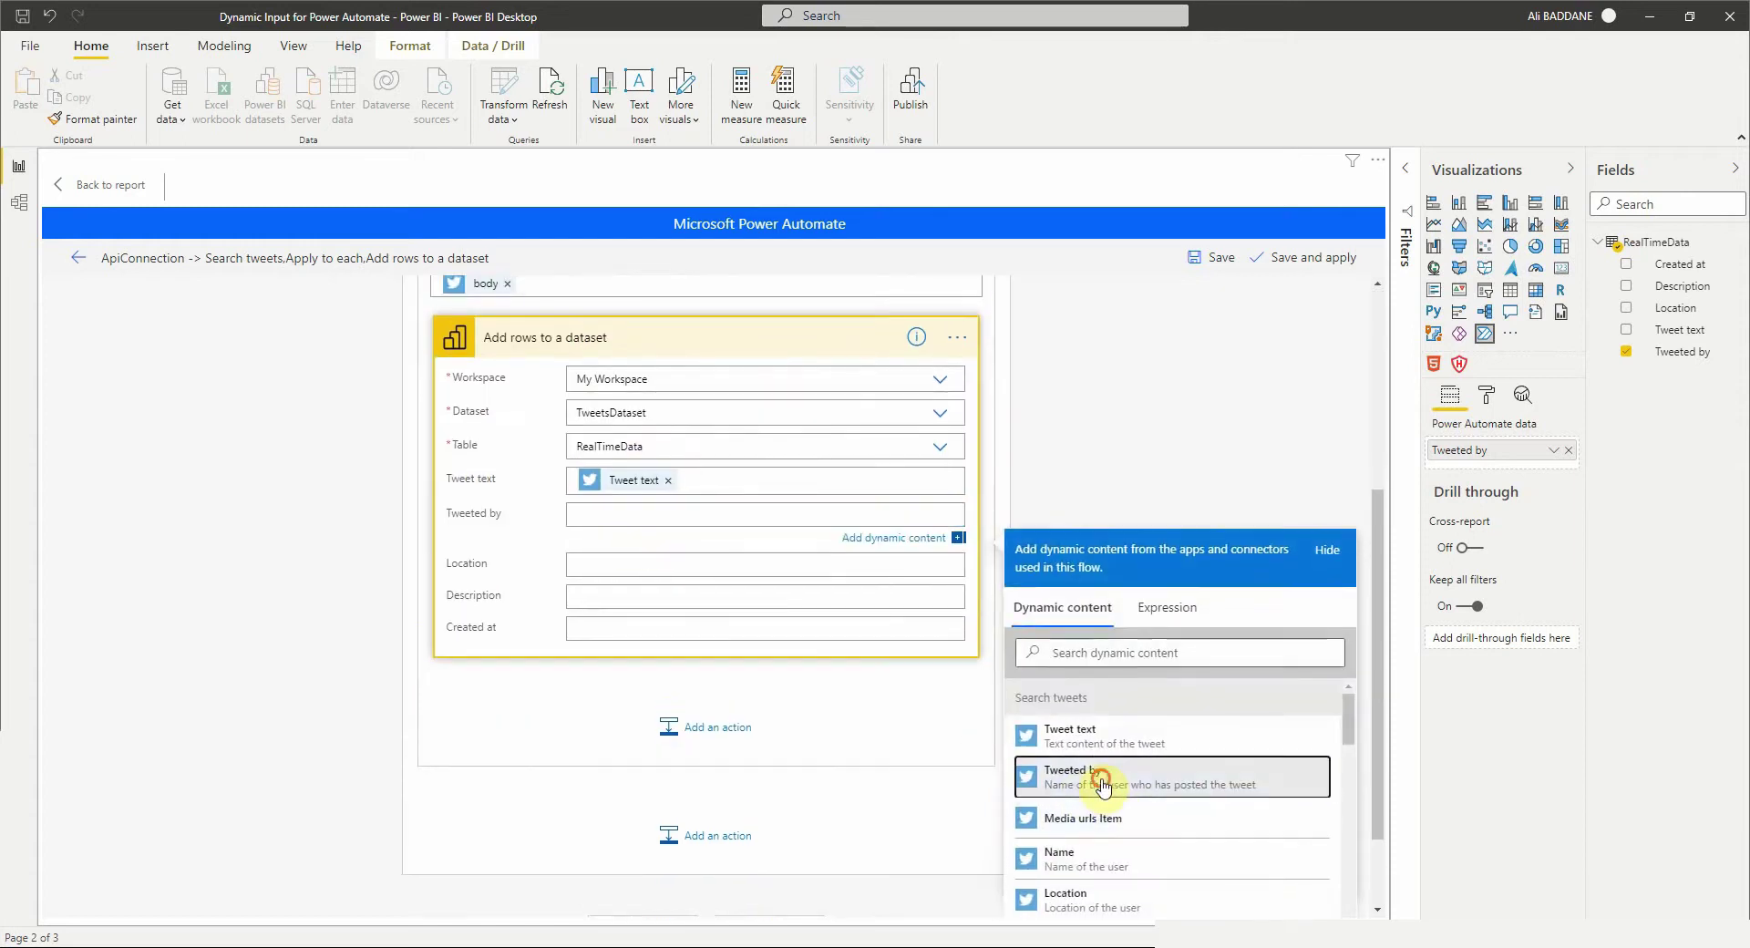
{"action": "left_click", "coordinate": [628, 565]}
{"action": "scroll", "coordinate": [1185, 856], "scroll_direction": "down", "scroll_amount": 3}
{"action": "scroll", "coordinate": [1176, 875], "scroll_direction": "up", "scroll_amount": 2}
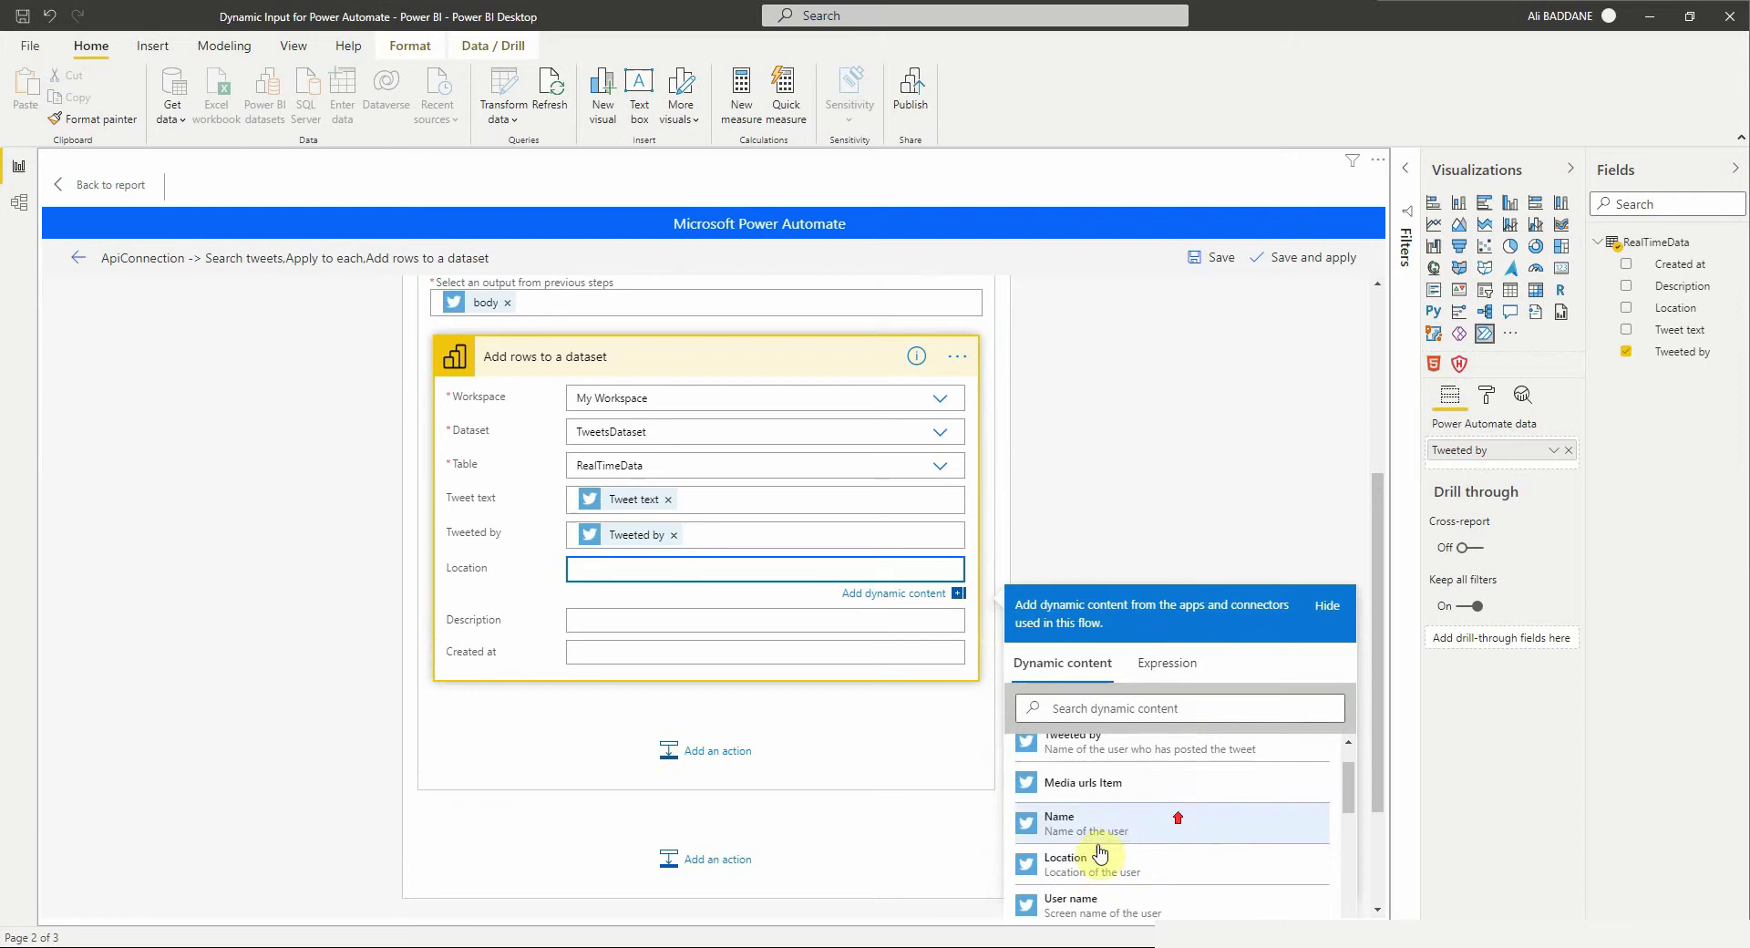
{"action": "left_click", "coordinate": [1106, 866]}
{"action": "left_click", "coordinate": [710, 620]}
{"action": "scroll", "coordinate": [1113, 871], "scroll_direction": "down", "scroll_amount": 5}
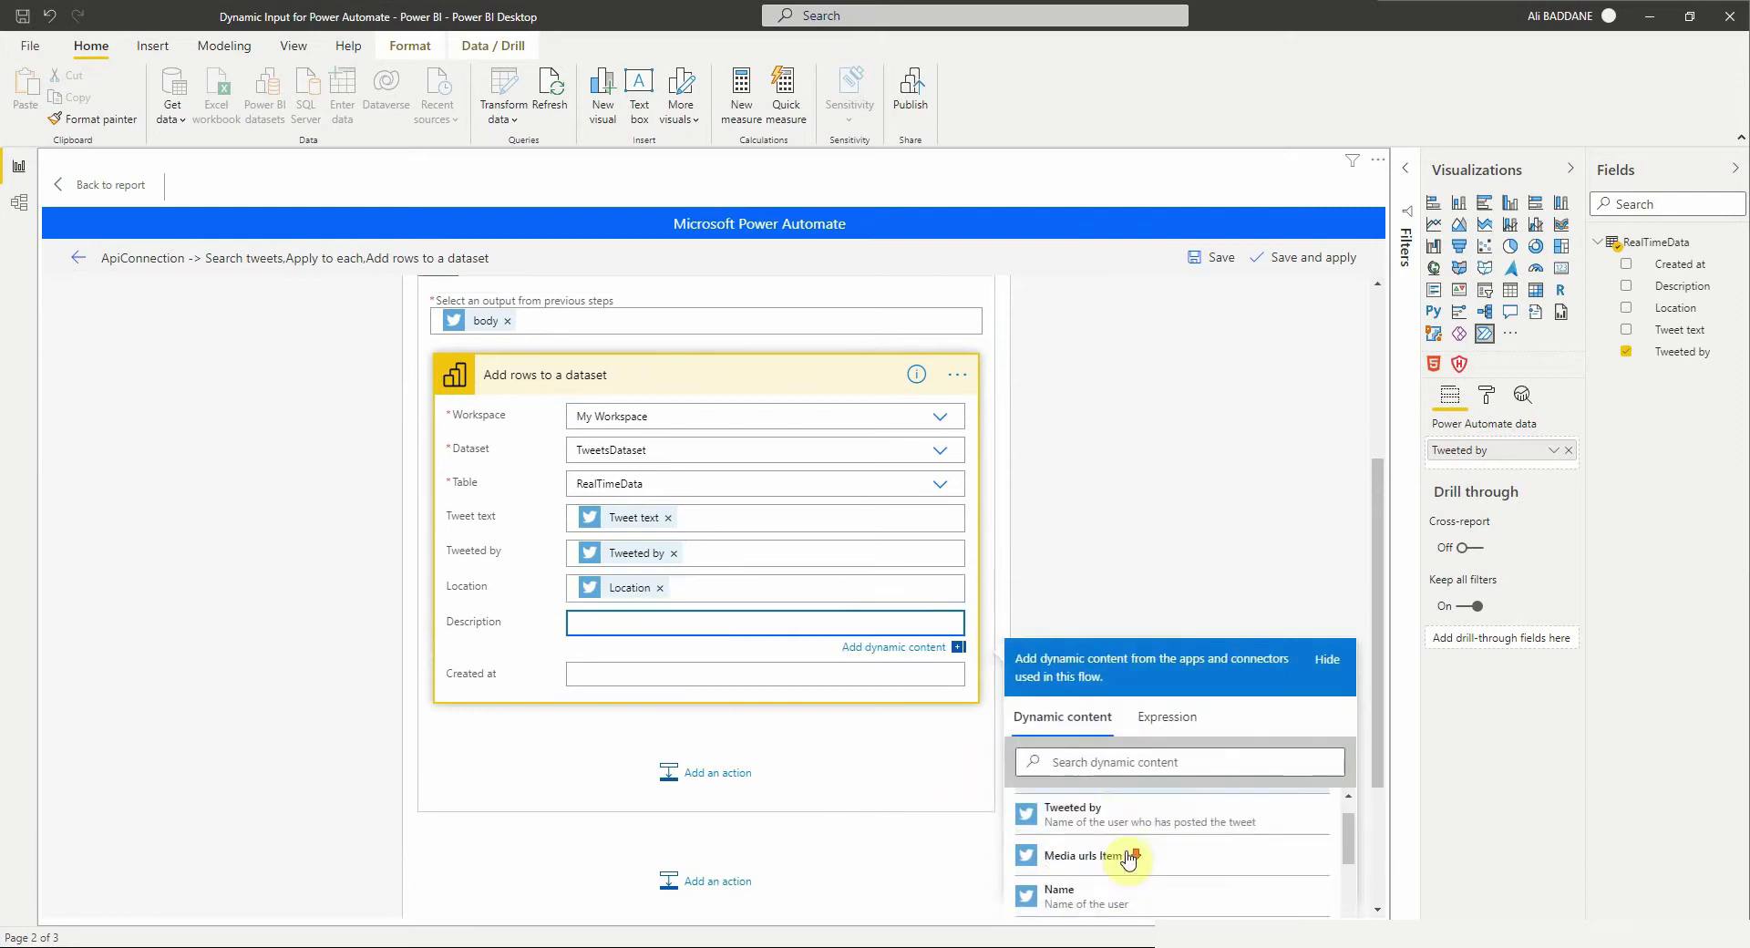
{"action": "left_click", "coordinate": [1072, 906]}
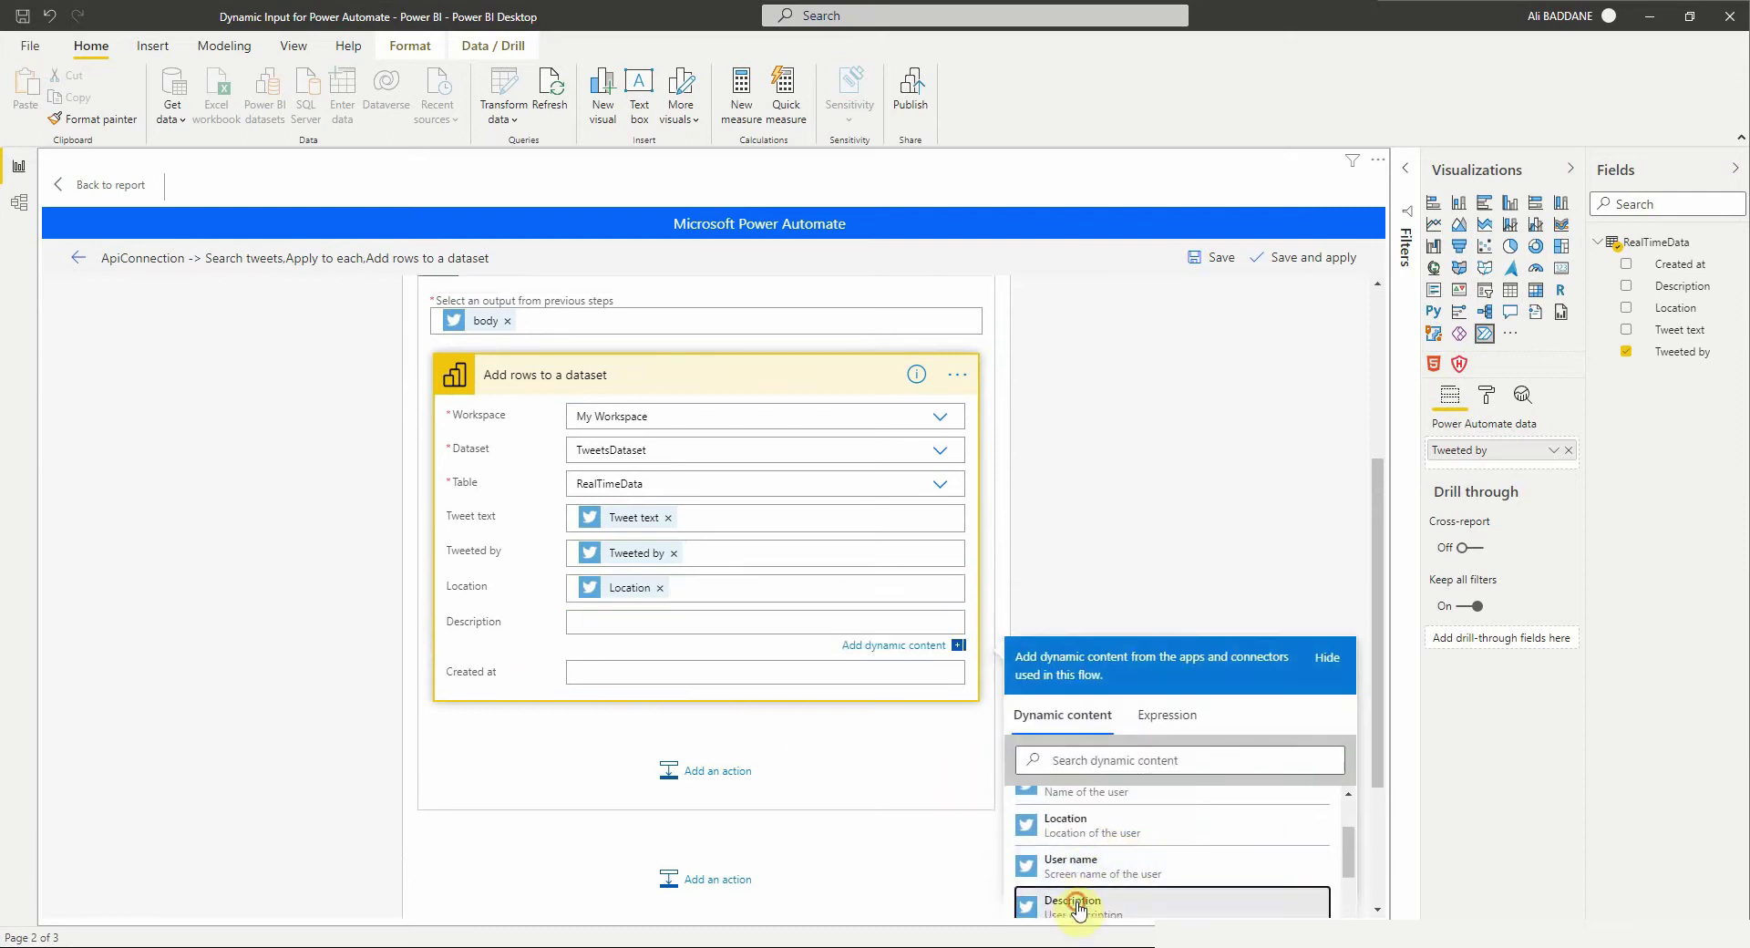
- Map the Created at column to the tweet's creation time and collapse the step
{"action": "left_click", "coordinate": [682, 675]}
{"action": "scroll", "coordinate": [1203, 875], "scroll_direction": "down", "scroll_amount": 3}
{"action": "scroll", "coordinate": [1234, 664], "scroll_direction": "down", "scroll_amount": 5}
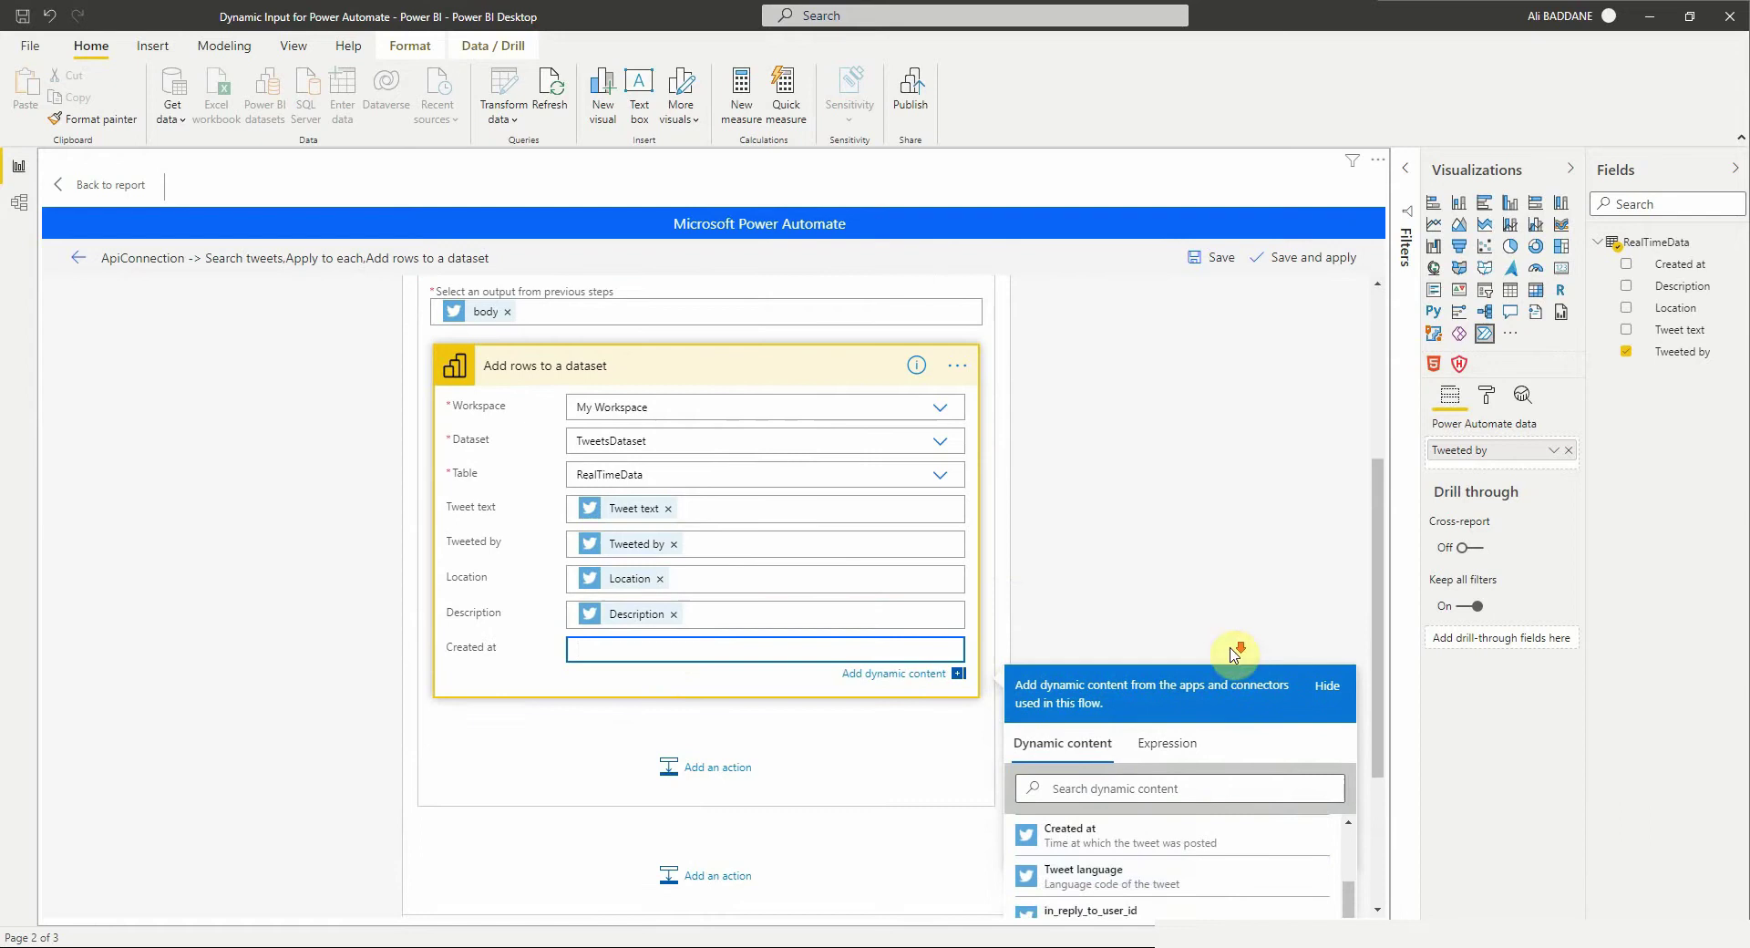
{"action": "scroll", "coordinate": [1117, 702], "scroll_direction": "up", "scroll_amount": 2}
{"action": "left_click", "coordinate": [1057, 679]}
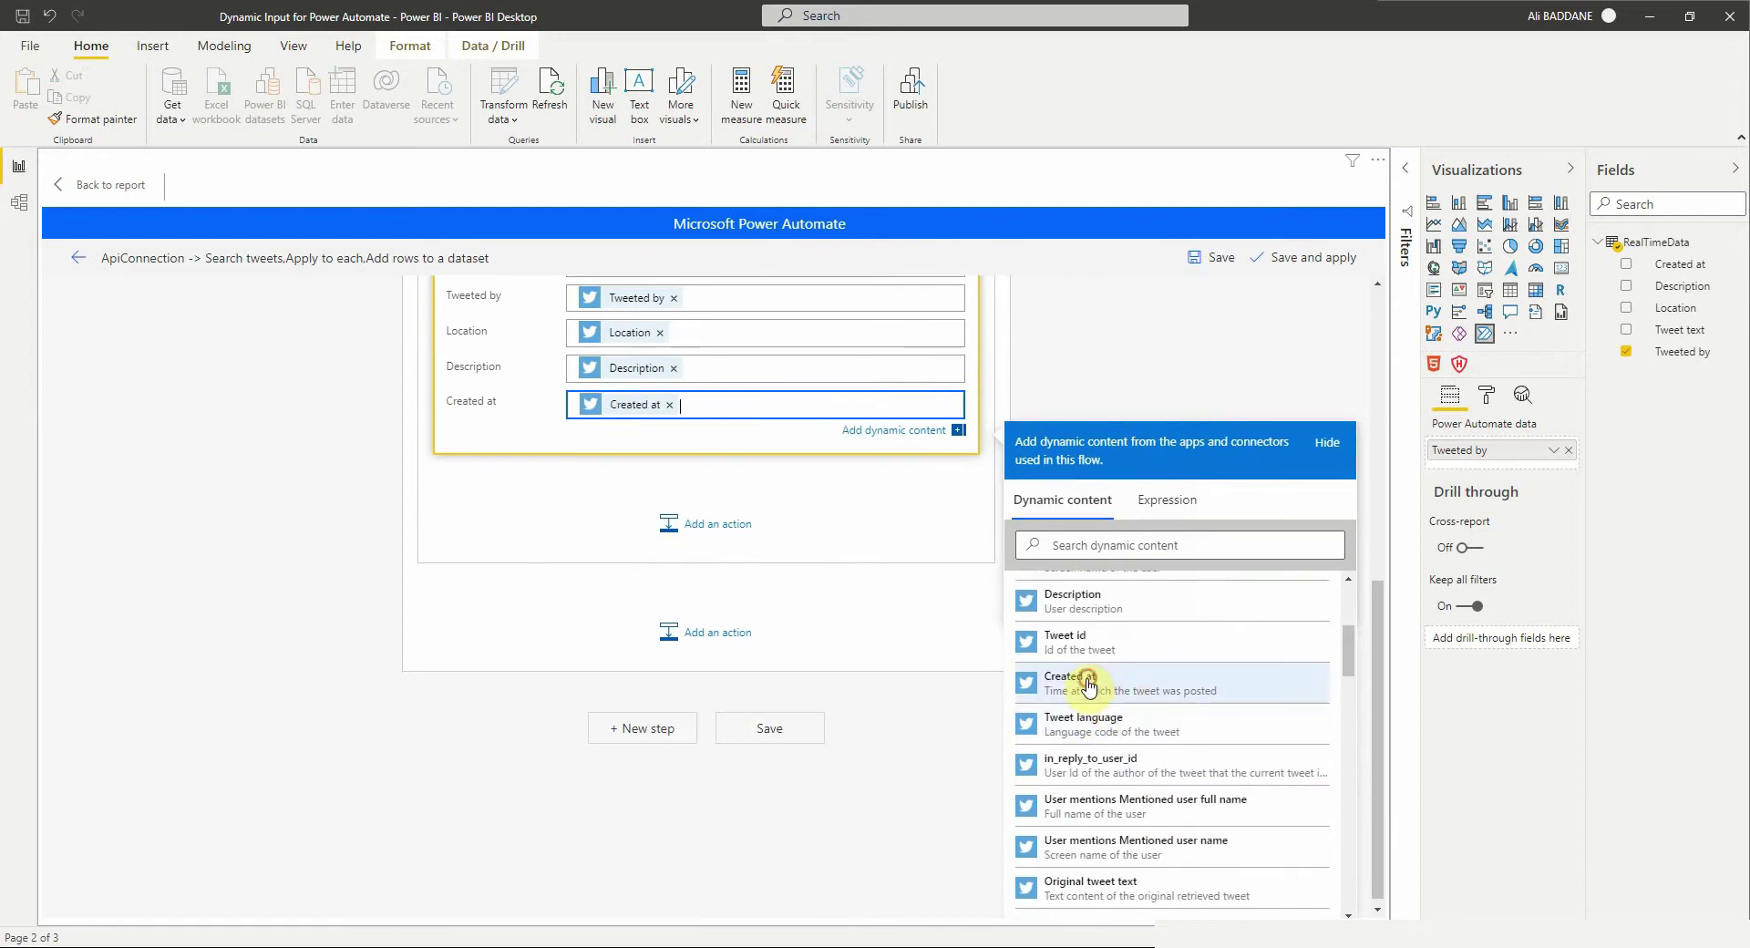
{"action": "left_click", "coordinate": [1073, 366]}
{"action": "scroll", "coordinate": [1086, 491], "scroll_direction": "up", "scroll_amount": 3}
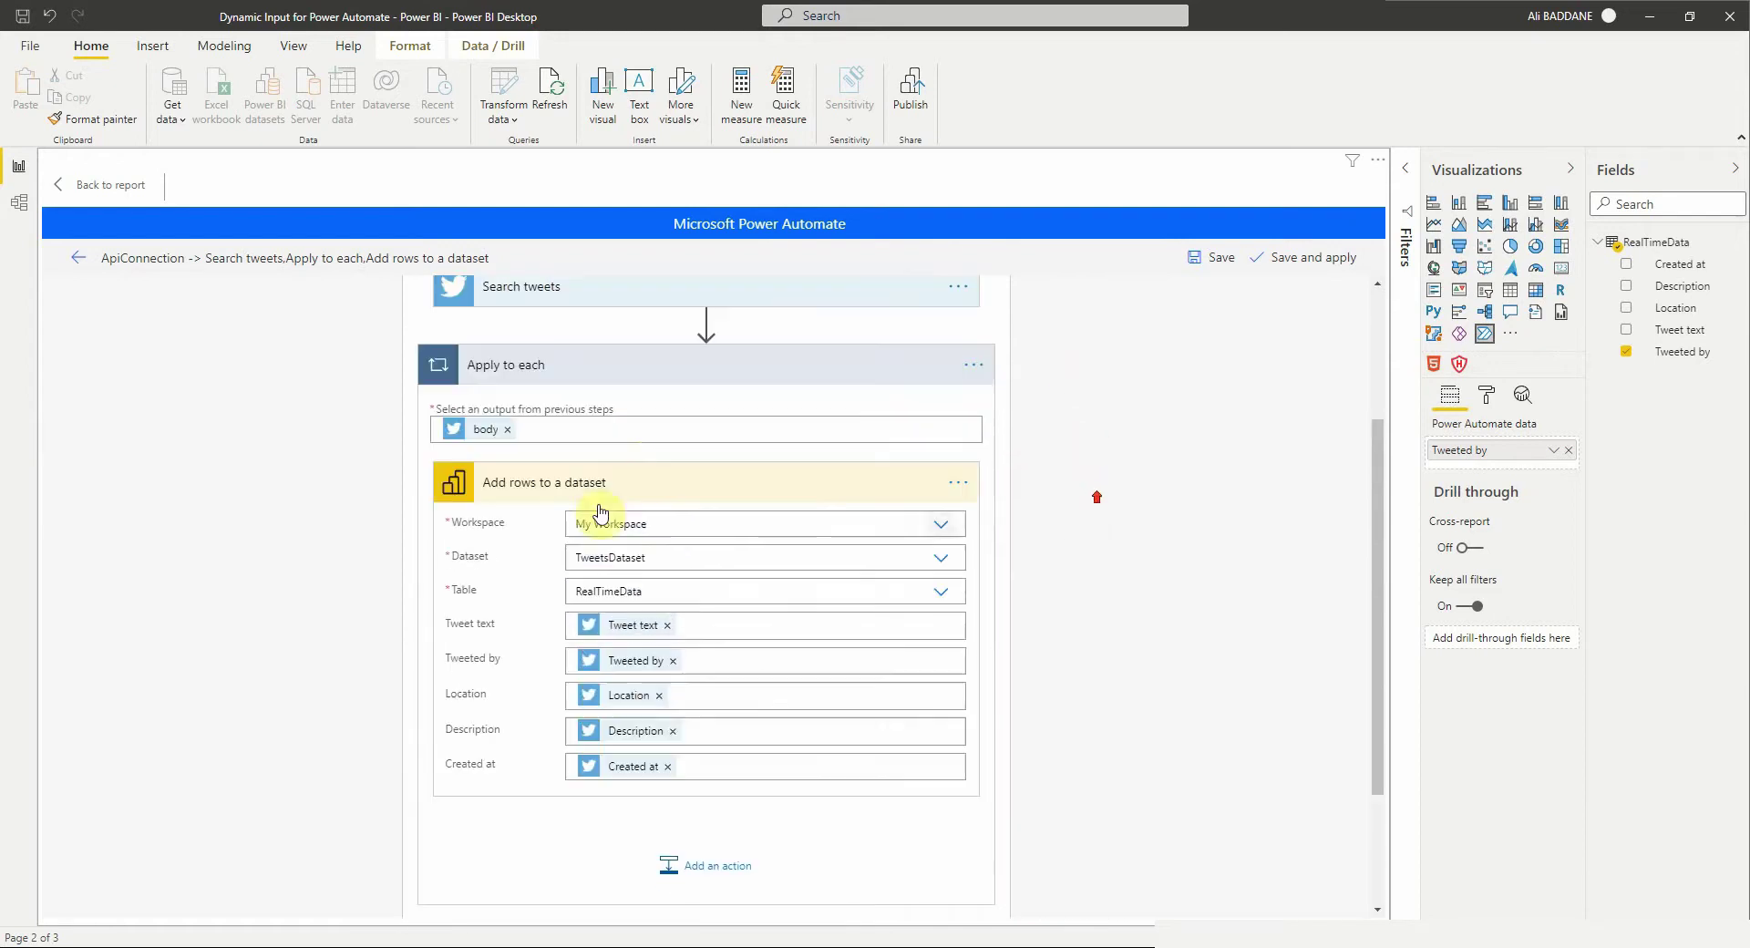
{"action": "scroll", "coordinate": [734, 520], "scroll_direction": "up", "scroll_amount": 1}
{"action": "left_click", "coordinate": [665, 576]}
{"action": "scroll", "coordinate": [991, 579], "scroll_direction": "up", "scroll_amount": 1}
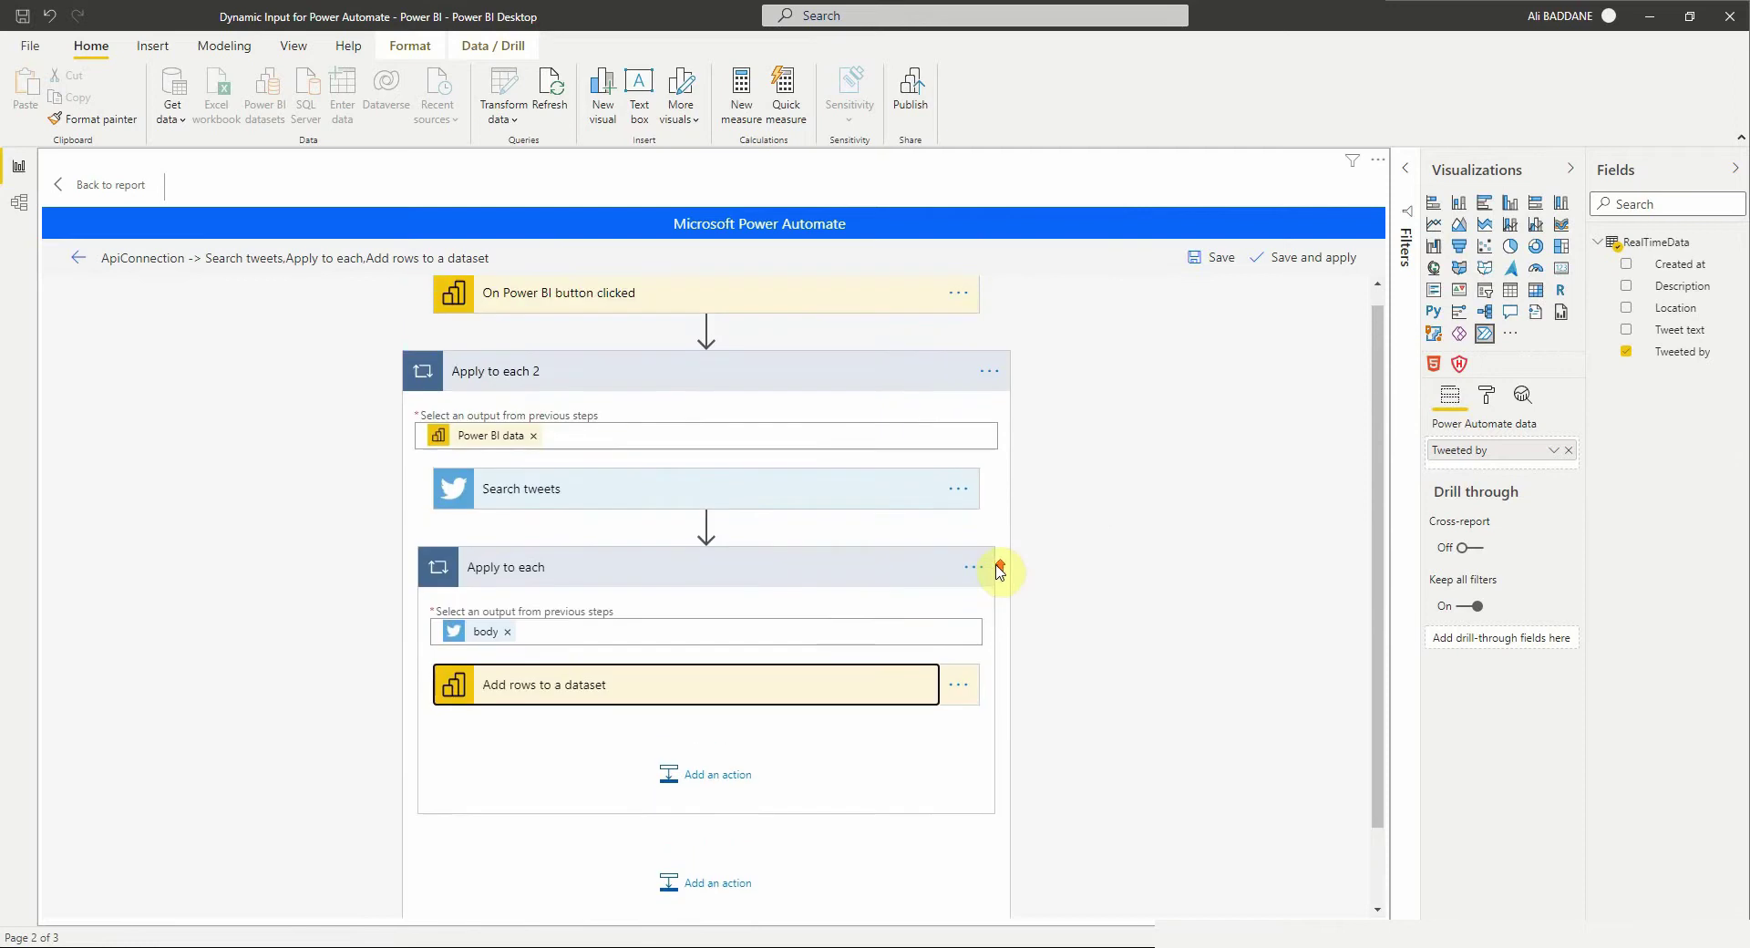
- Save the edited flow, apply it to the Get Latest tweets button, and go back to the report
{"action": "left_click", "coordinate": [1201, 258]}
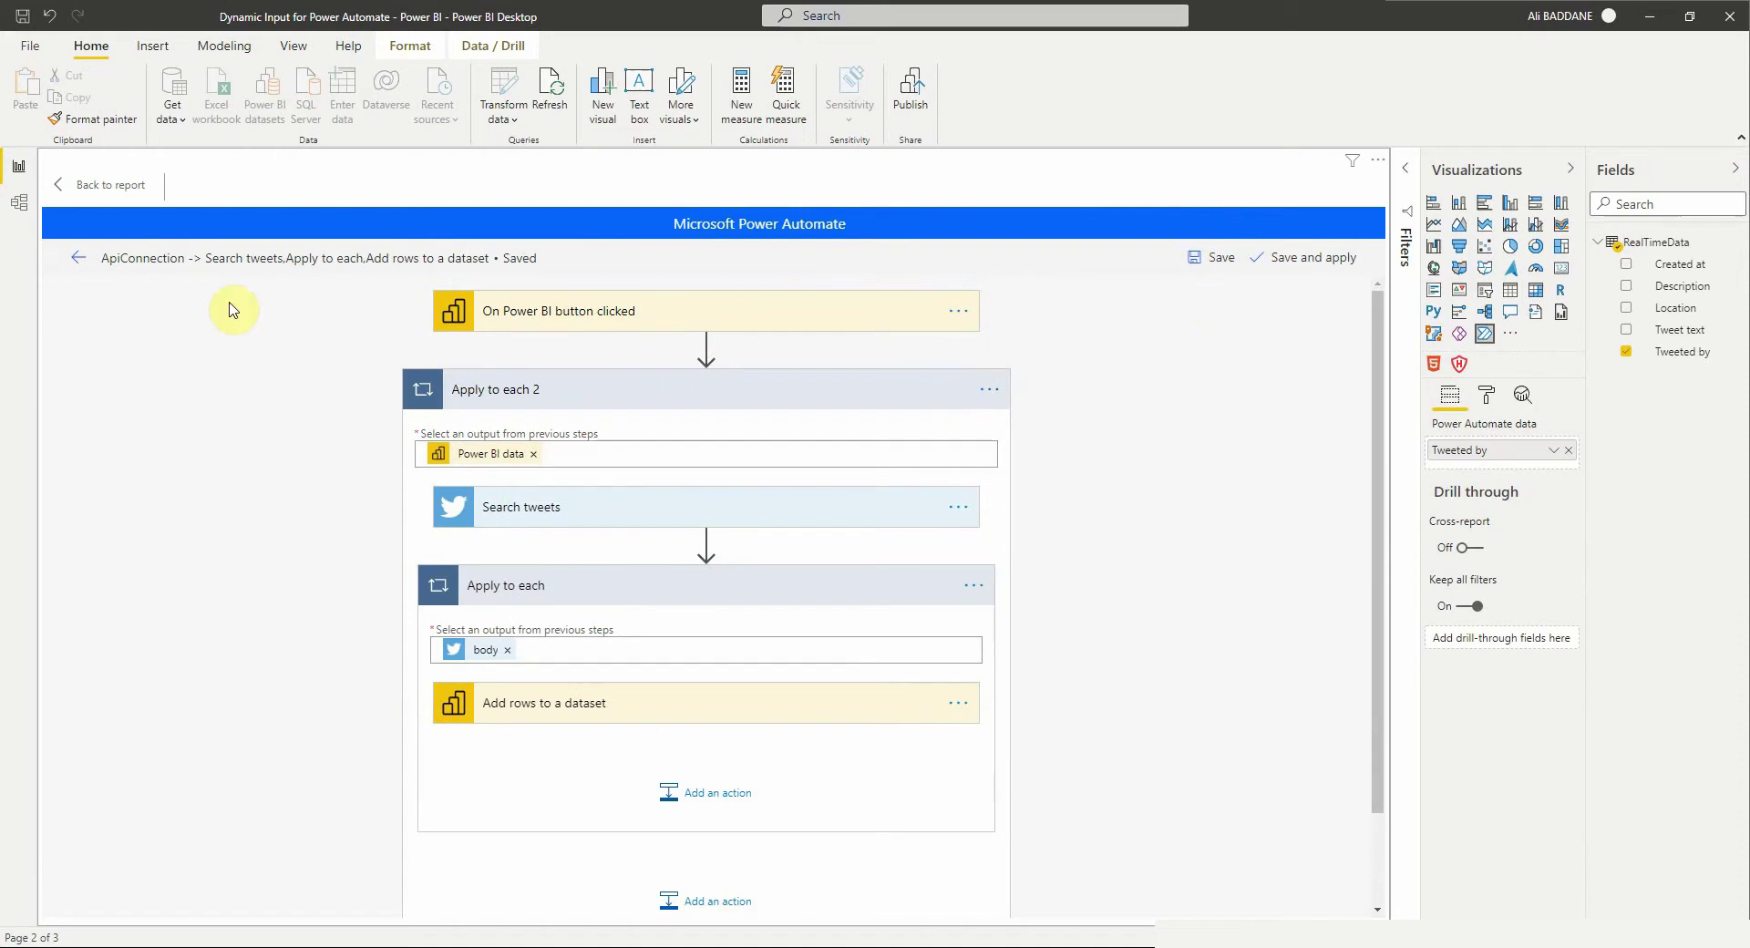
{"action": "left_click", "coordinate": [78, 258]}
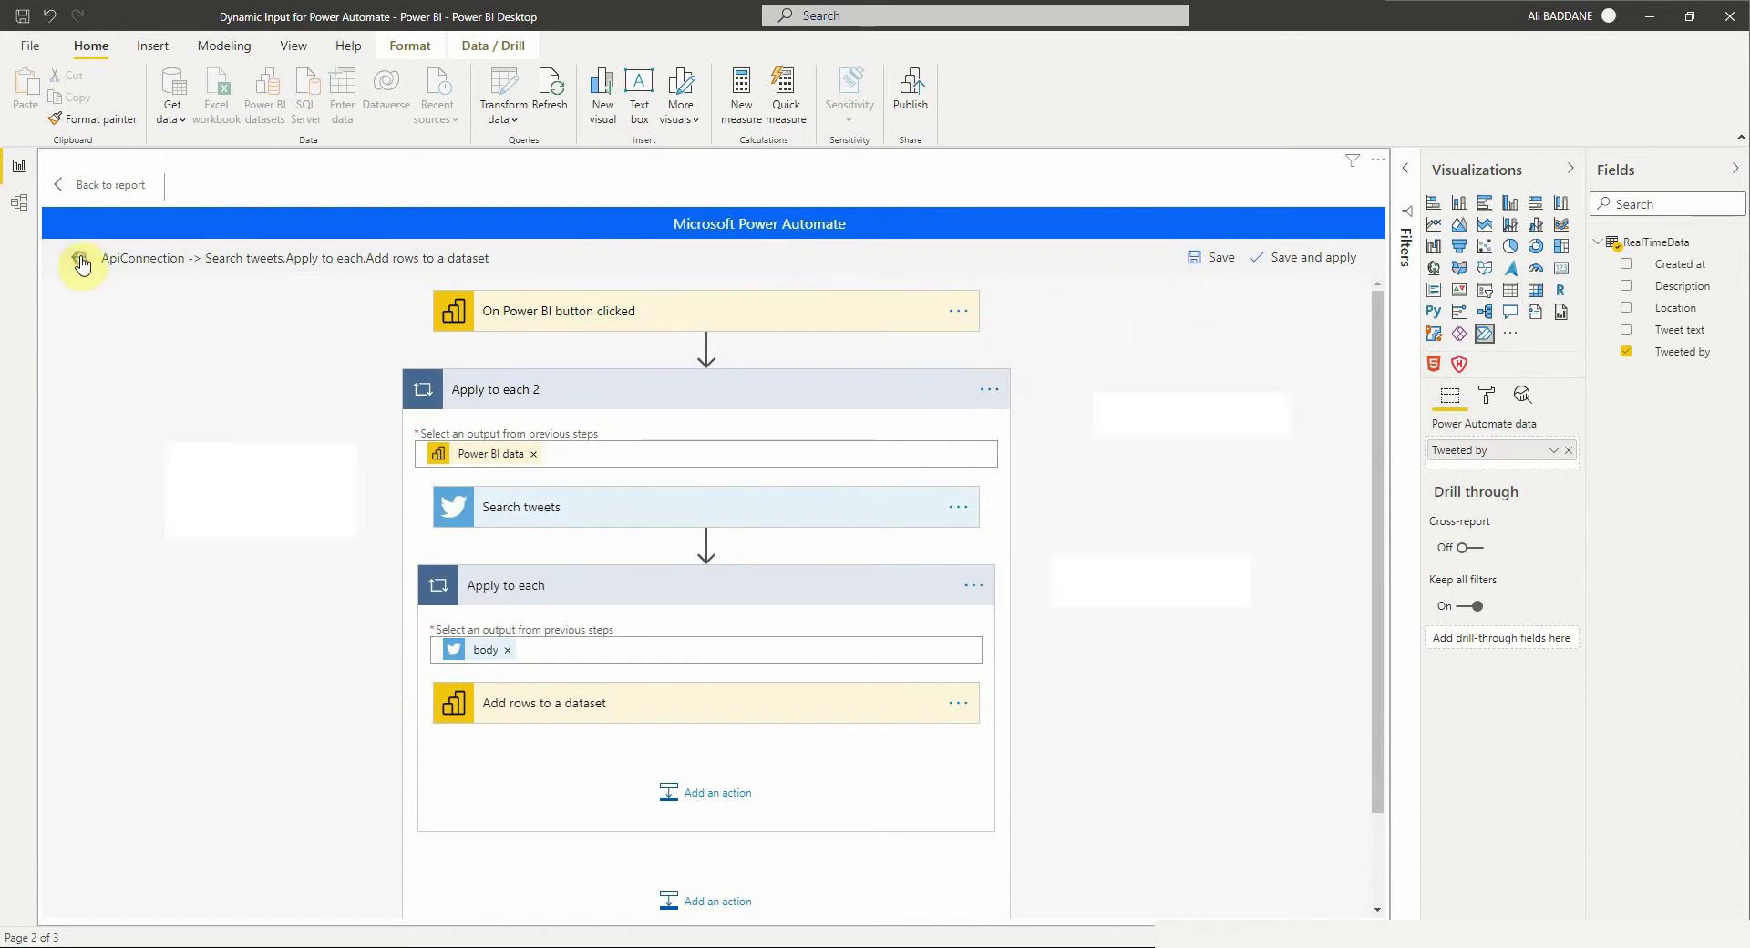
{"action": "left_click", "coordinate": [160, 259]}
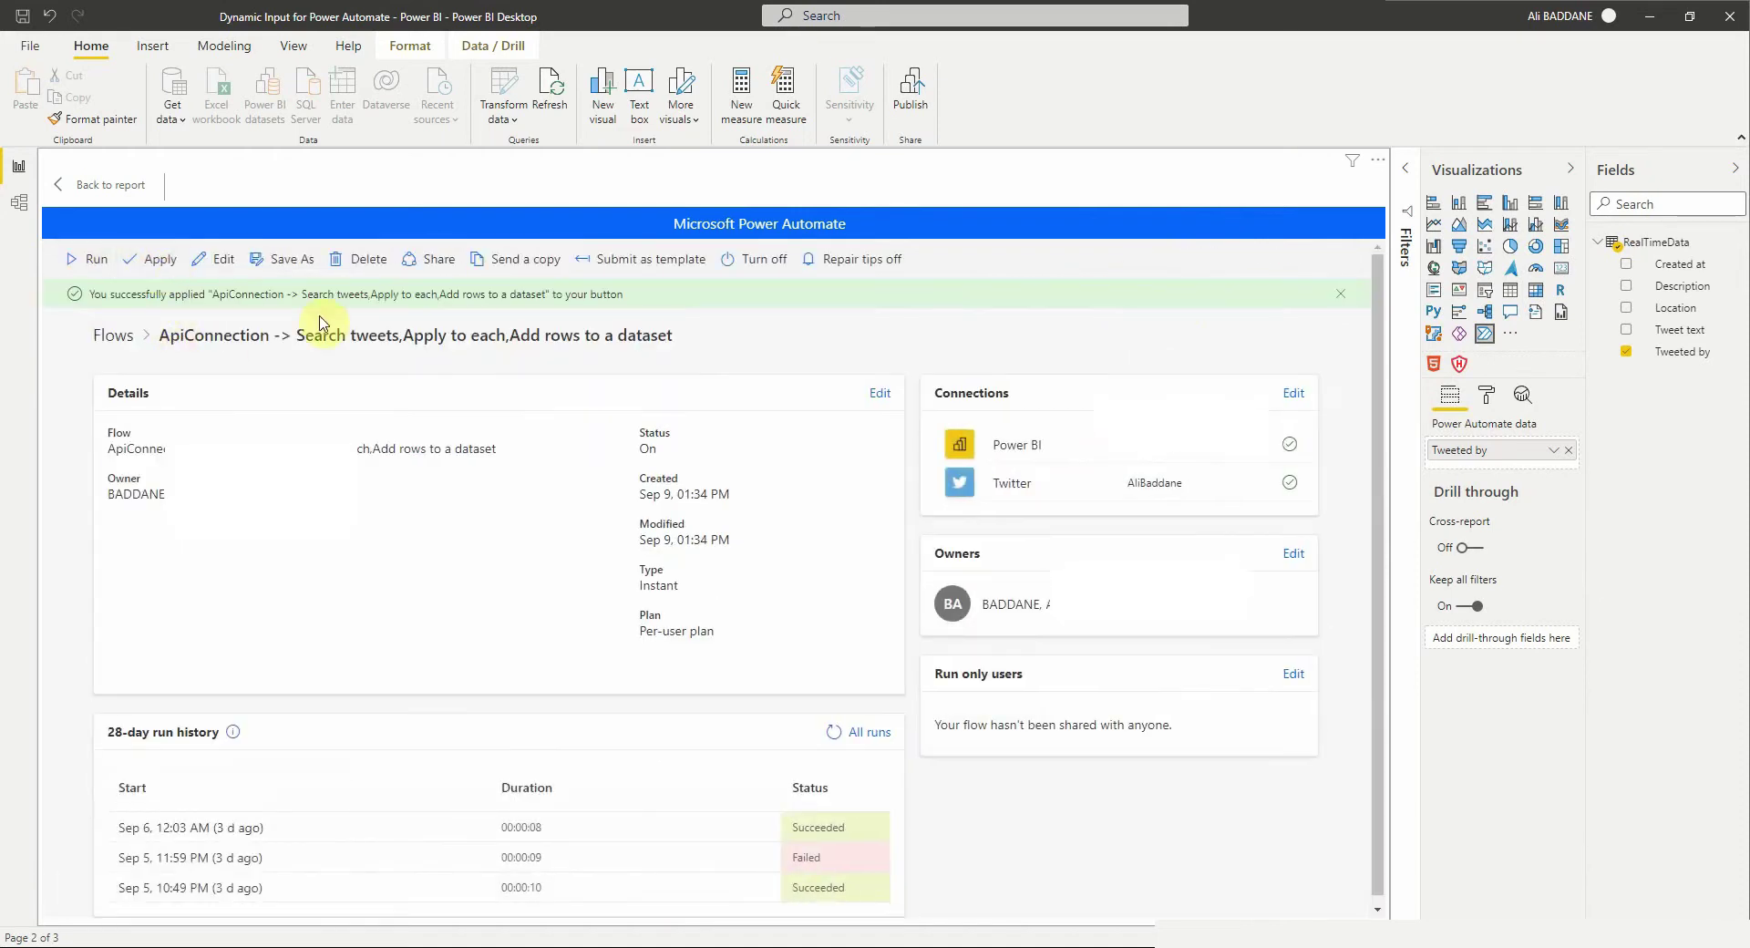
{"action": "left_click", "coordinate": [66, 187]}
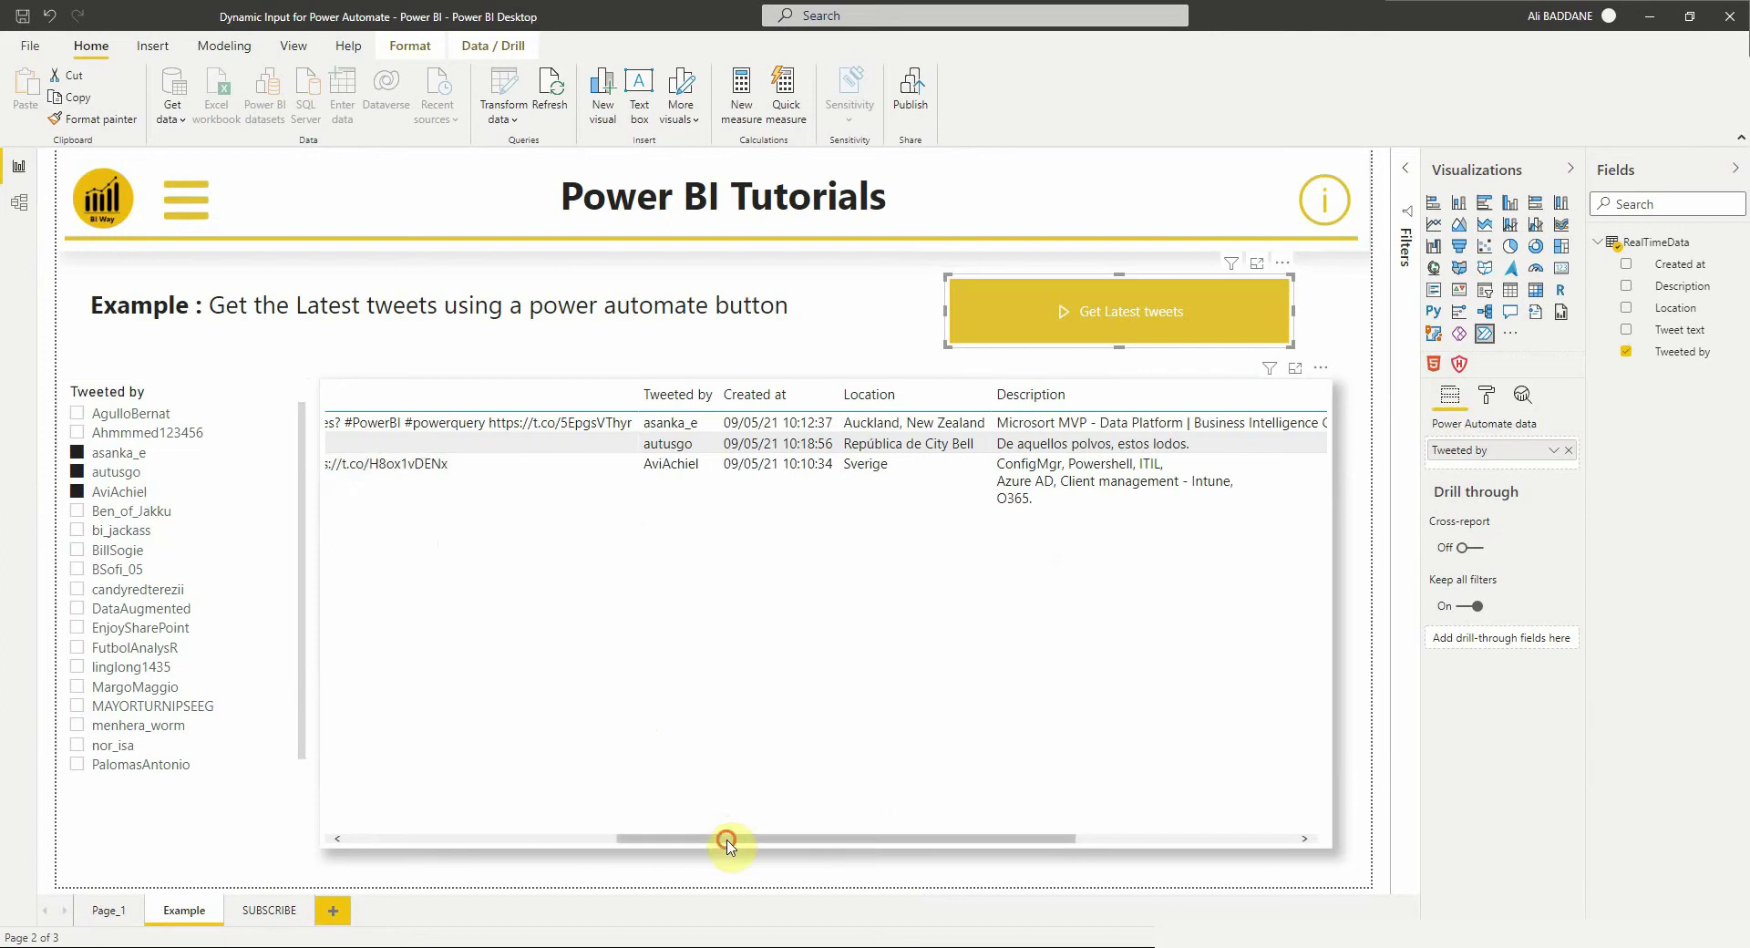
- Run the Get Latest tweets flow for the three selected users, then clear the slicer
{"action": "left_click_drag", "start_coordinate": [723, 837], "coordinate": [337, 824]}
{"action": "left_click", "coordinate": [383, 674]}
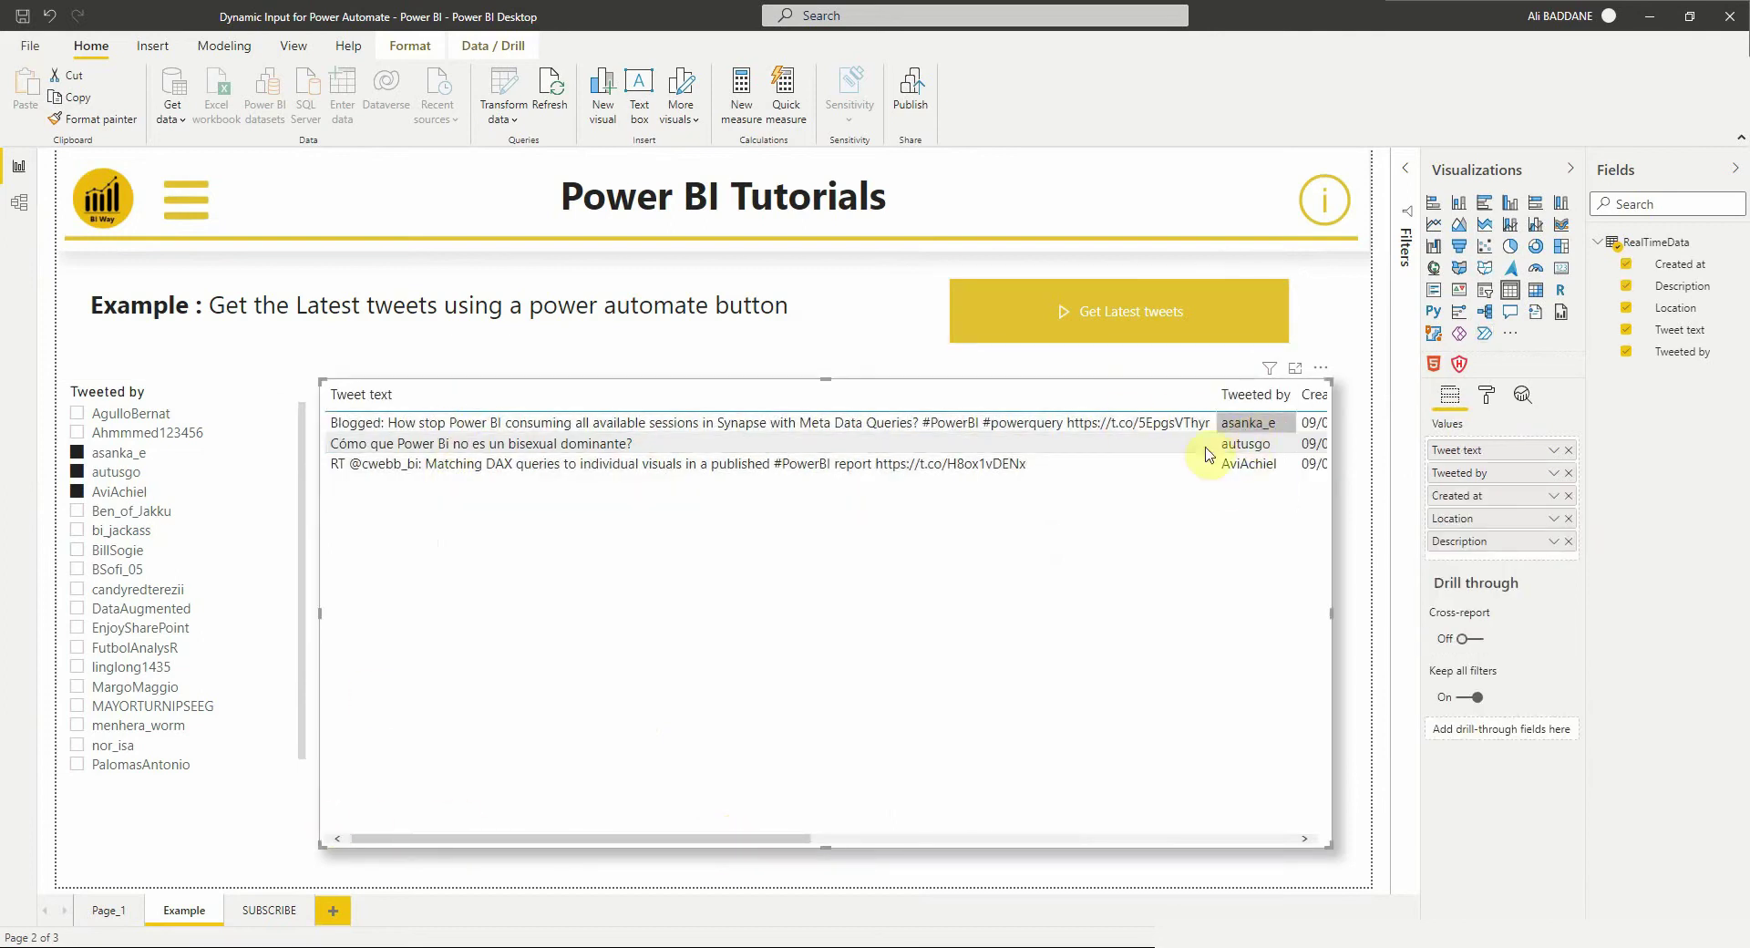
{"action": "left_click", "coordinate": [1072, 313]}
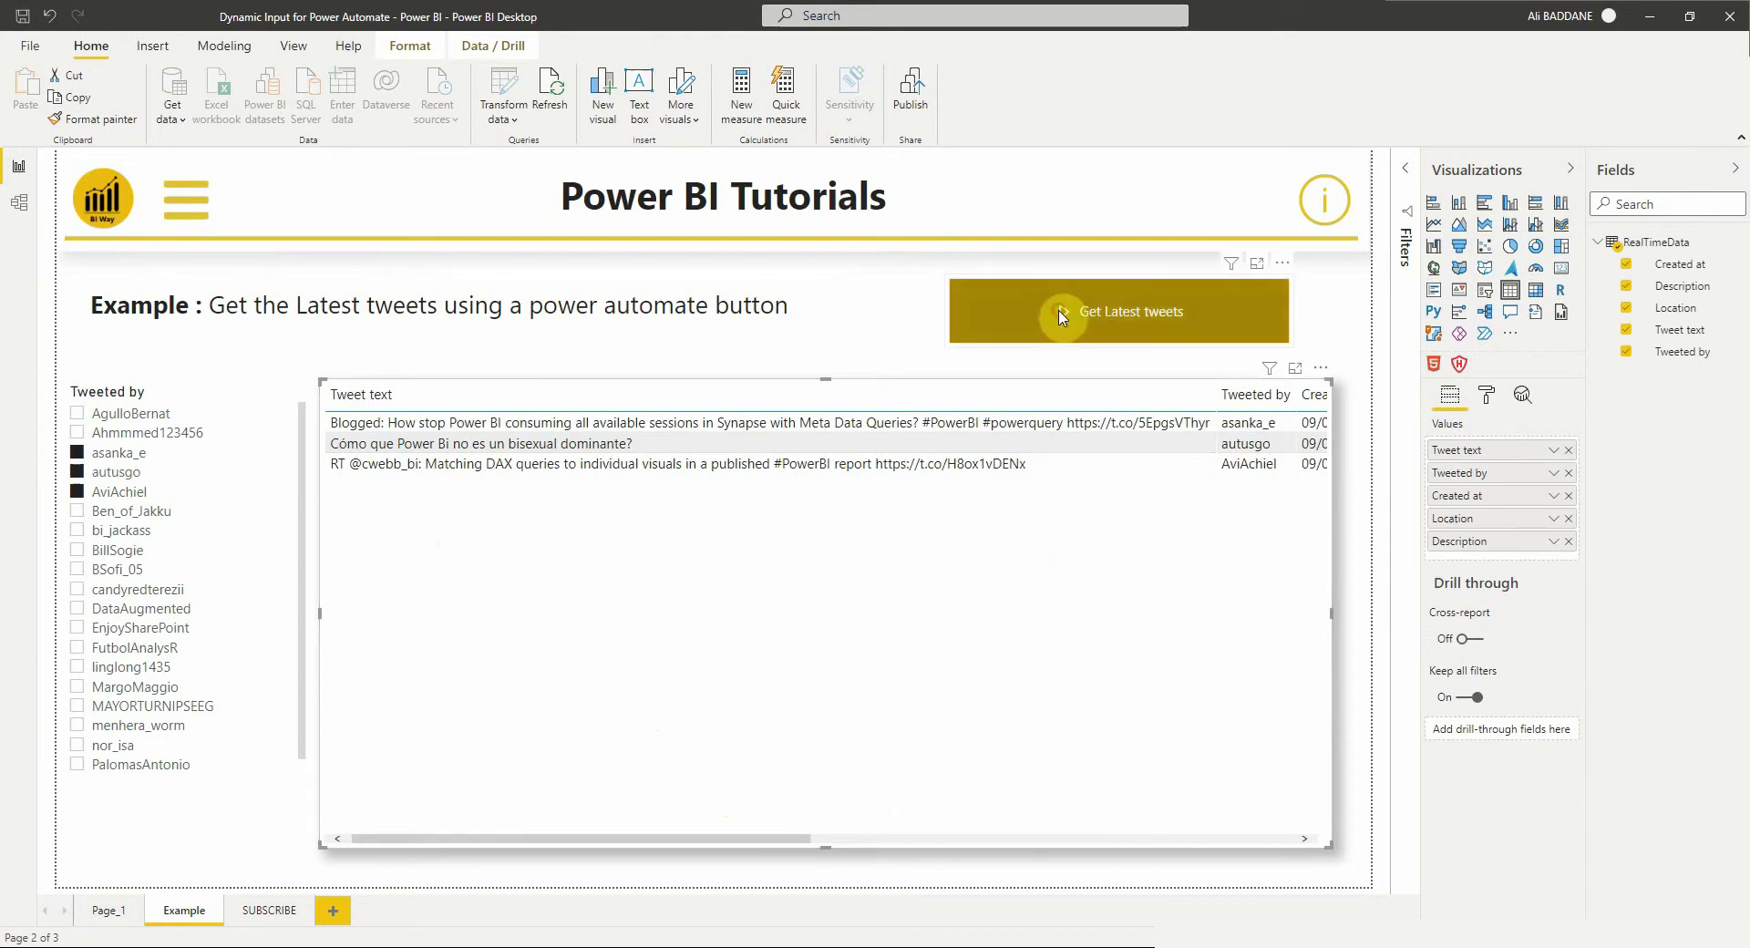
{"action": "left_click", "coordinate": [1110, 315]}
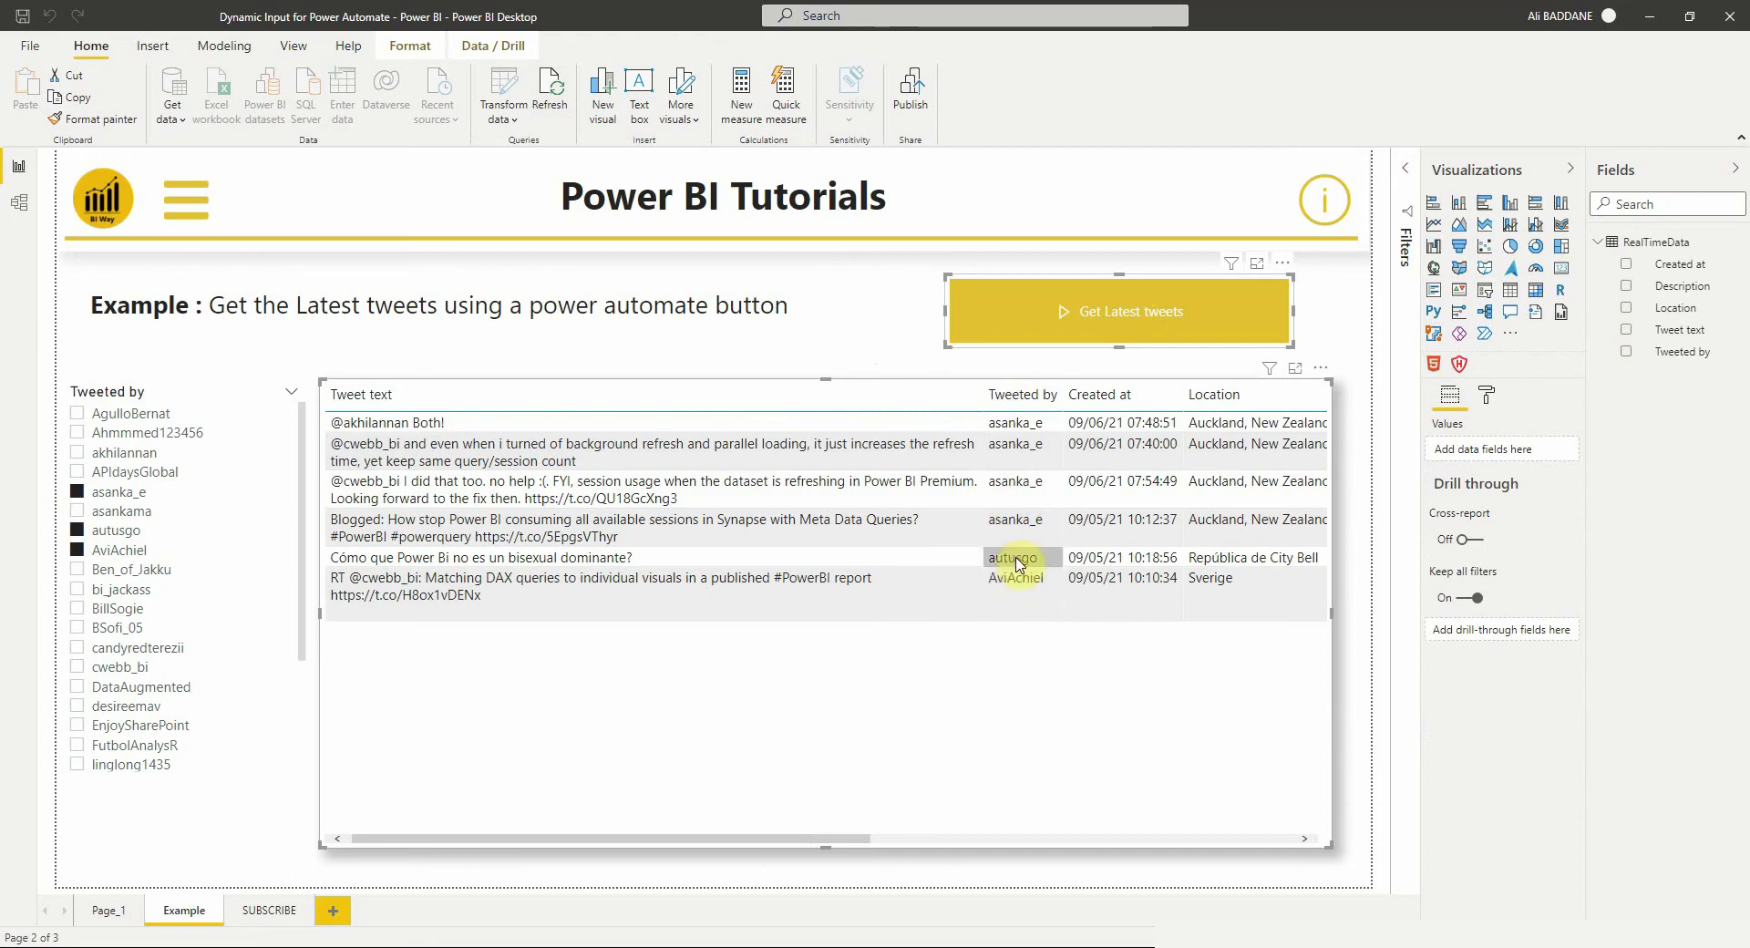
{"action": "left_click", "coordinate": [112, 493]}
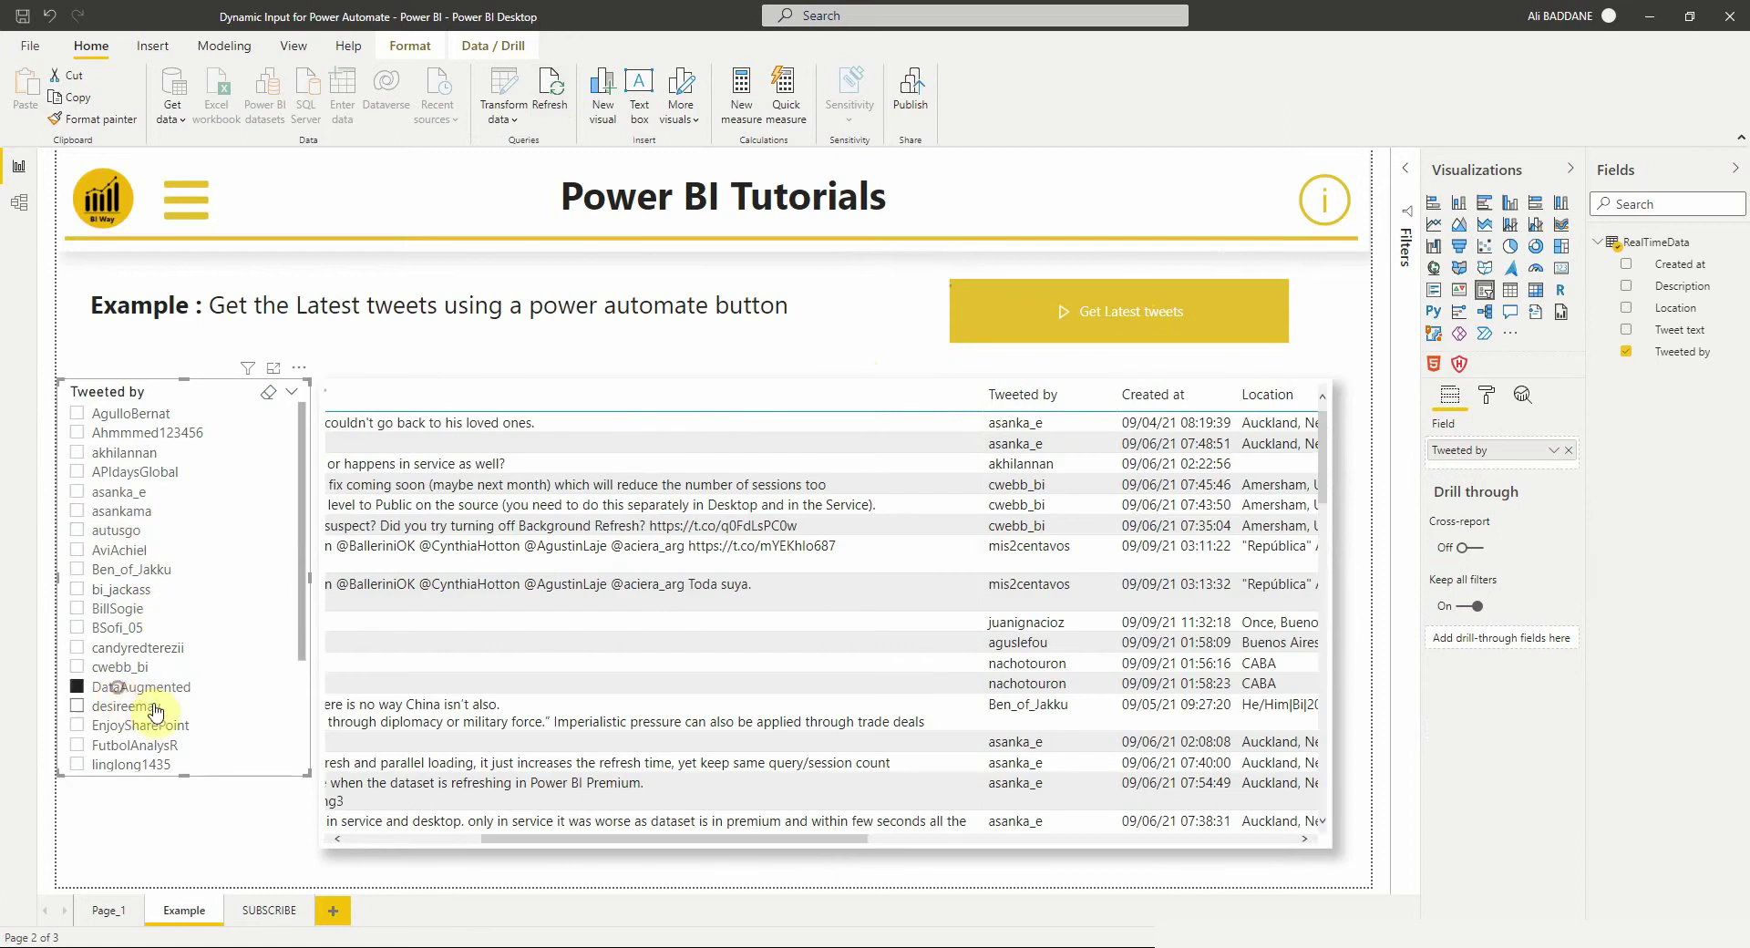
- Filter the slicer to DataAugmented, run the Get Latest tweets flow, and refresh to load nine new tweets
{"action": "left_click", "coordinate": [121, 695]}
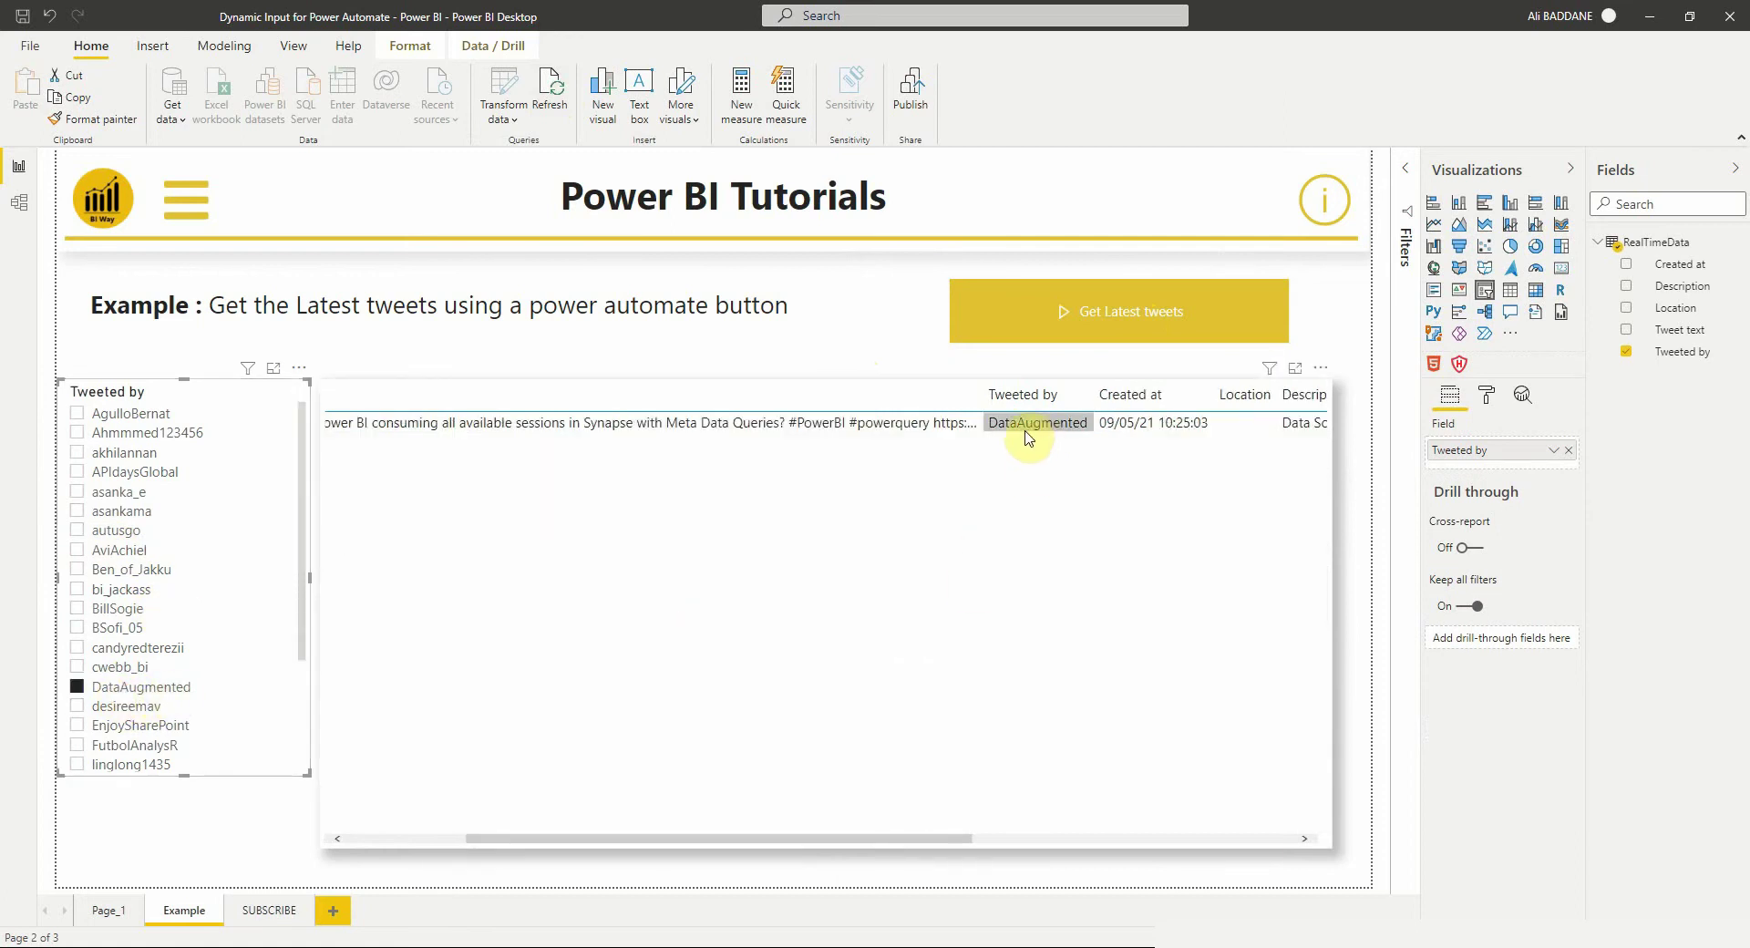
{"action": "left_click", "coordinate": [1093, 312]}
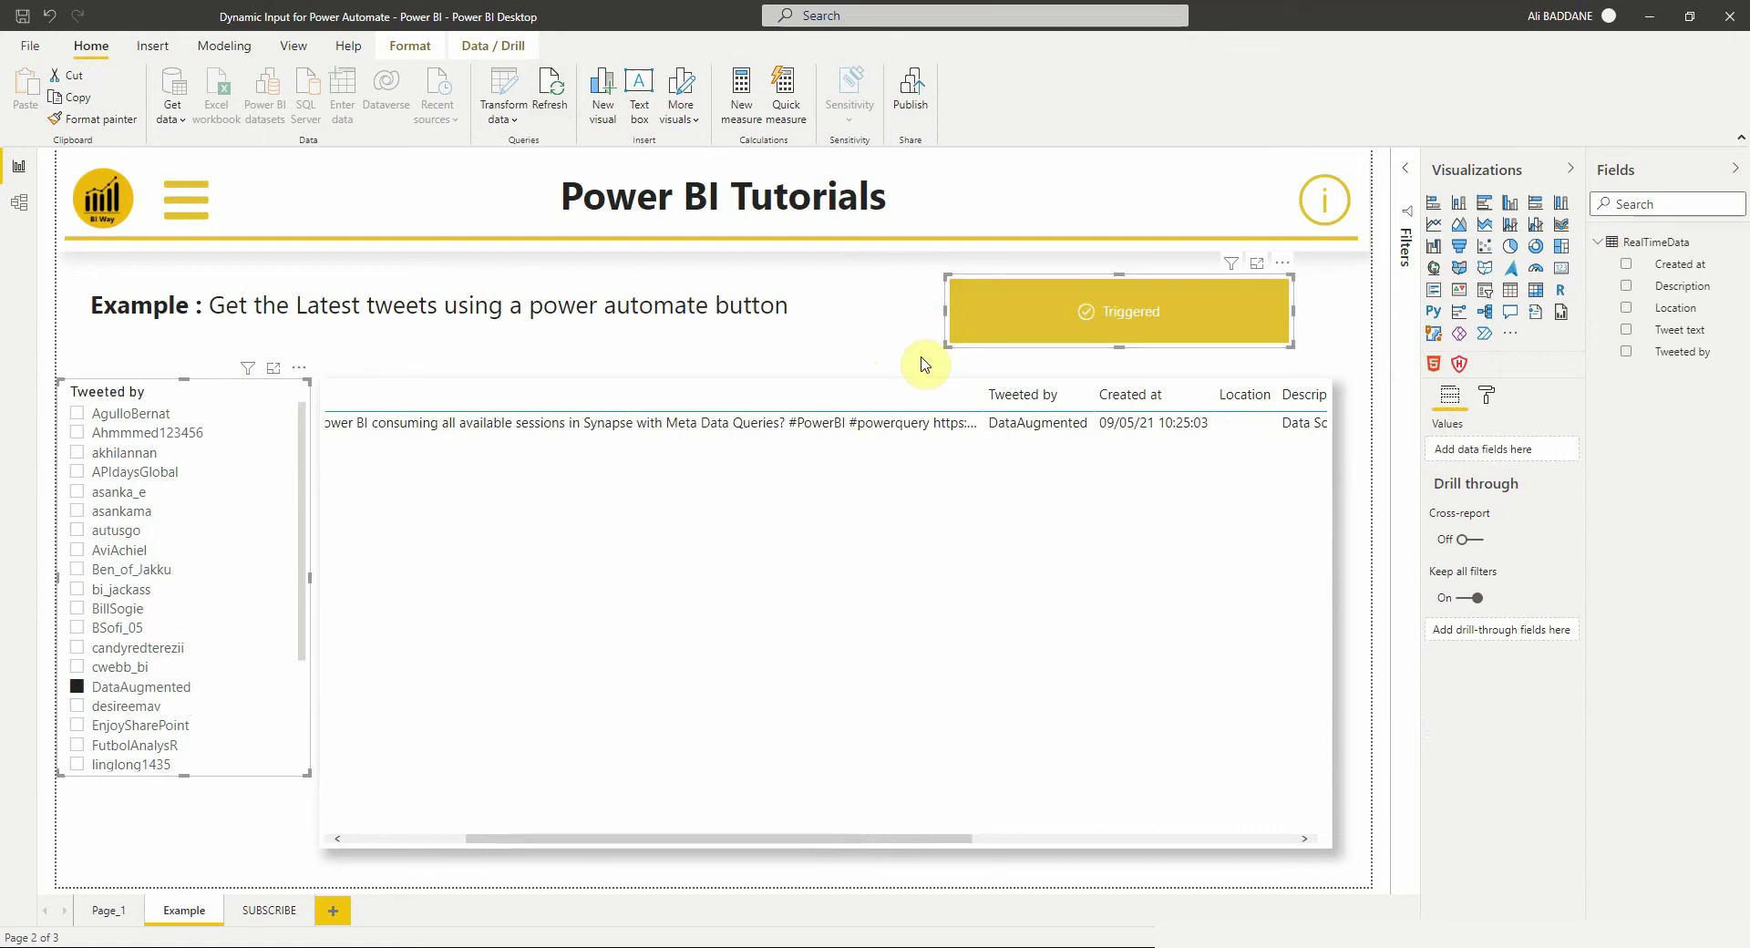
{"action": "left_click", "coordinate": [549, 99]}
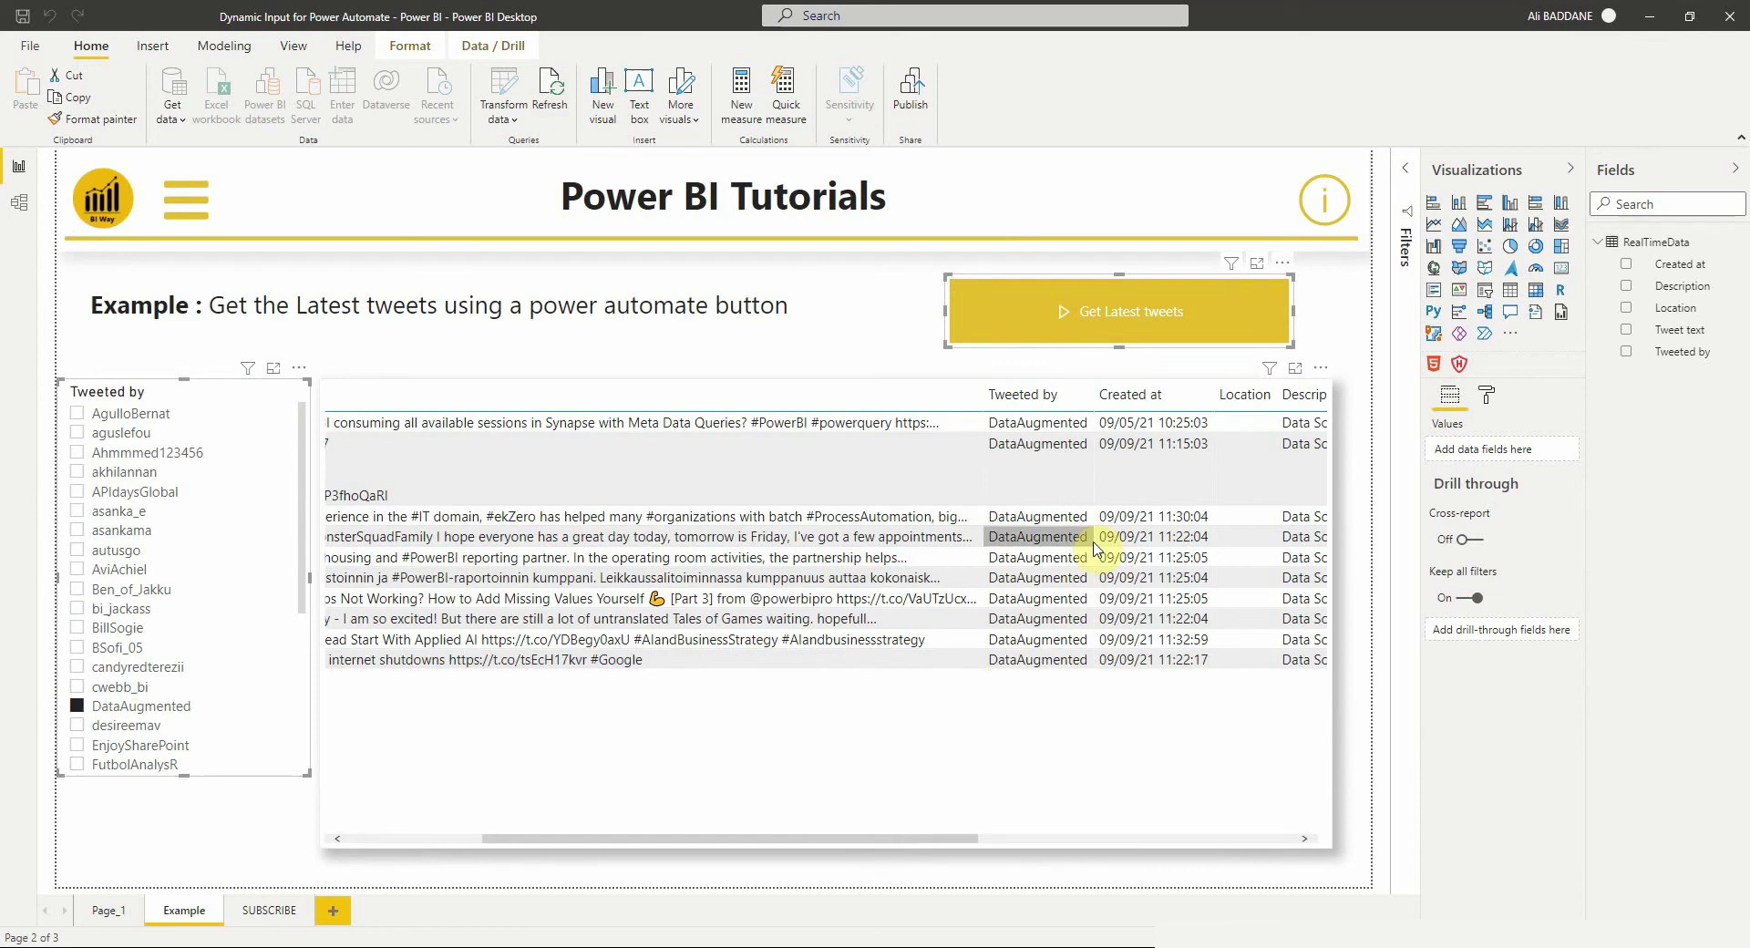
{"action": "left_click", "coordinate": [1598, 242]}
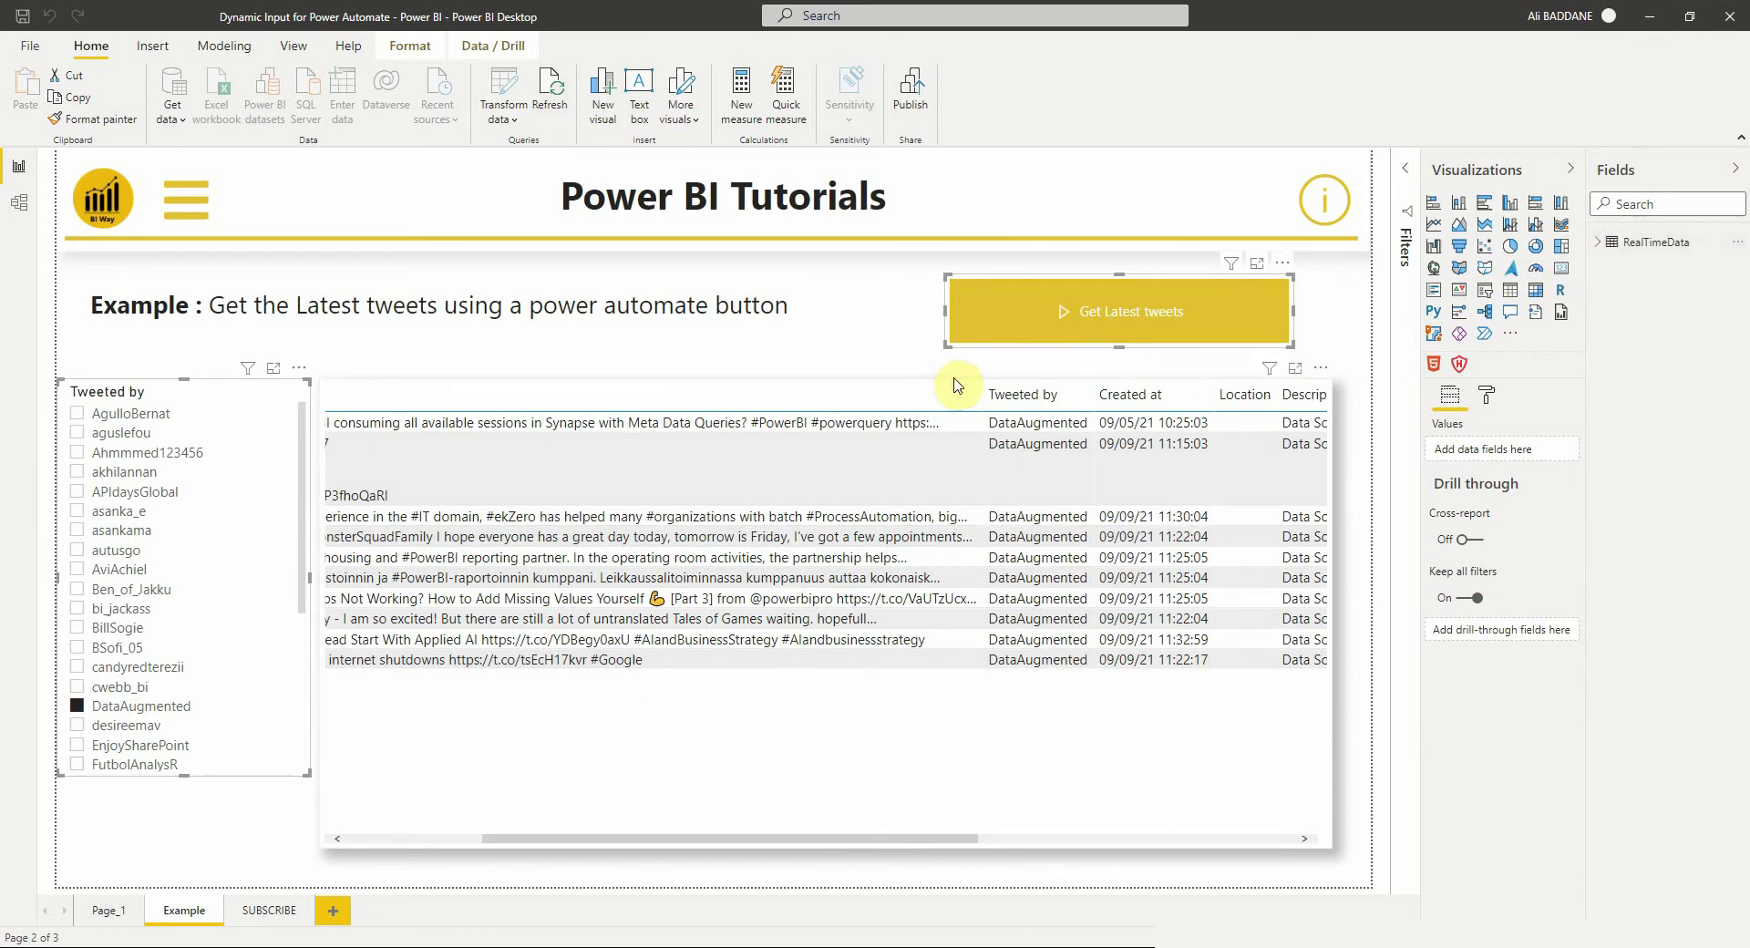
{"action": "left_click", "coordinate": [878, 359]}
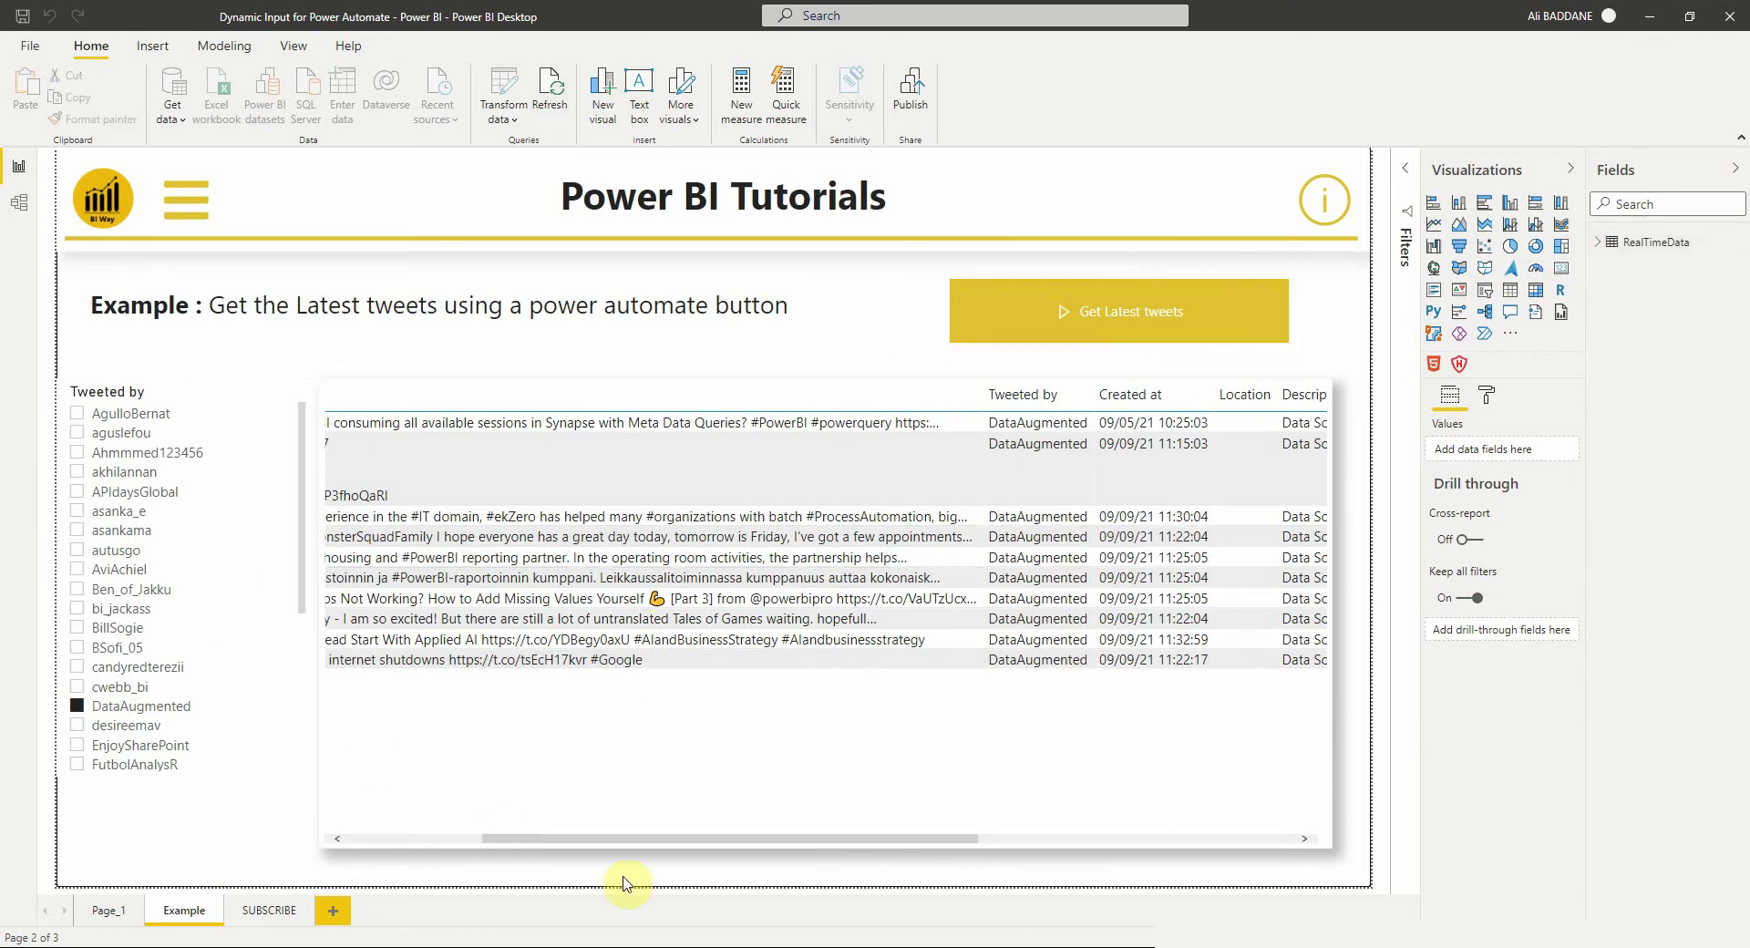